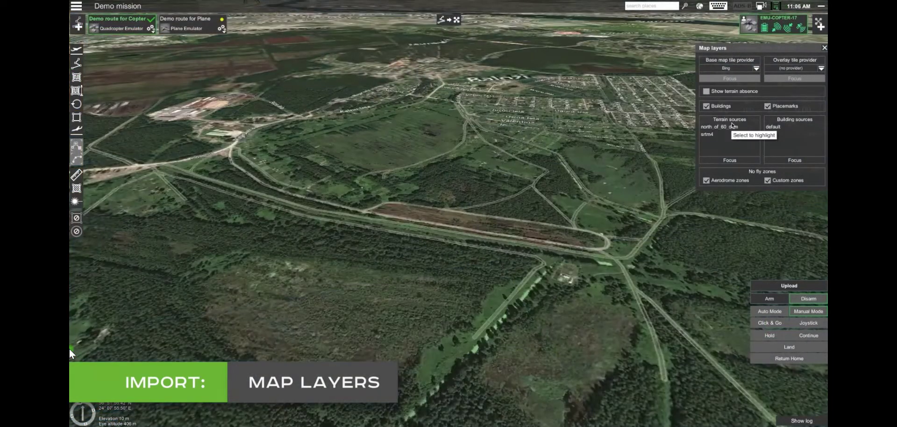
pyautogui.click(740, 90)
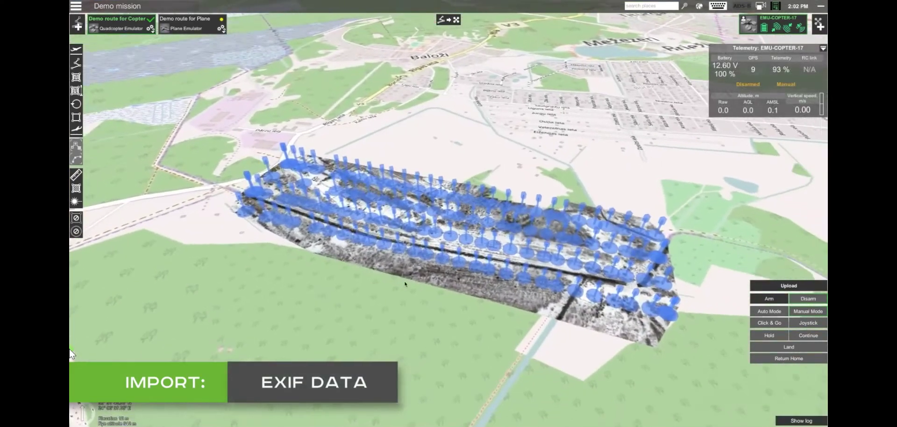
pyautogui.moveTo(404, 284)
pyautogui.mouseDown()
pyautogui.moveTo(481, 288)
pyautogui.moveTo(571, 276)
pyautogui.mouseUp()
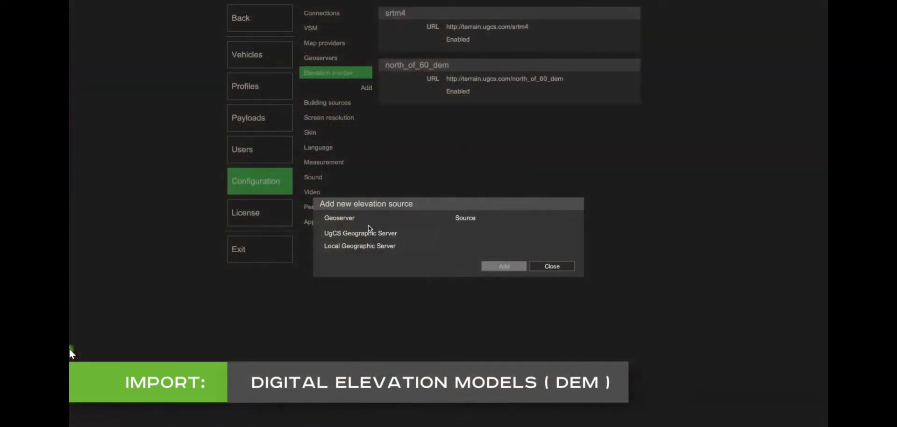
# Add a new elevation source from the Local Geographic Server and highlight the Red Rocks terrain source on the map.
pyautogui.click(359, 245)
pyautogui.click(467, 234)
pyautogui.click(504, 266)
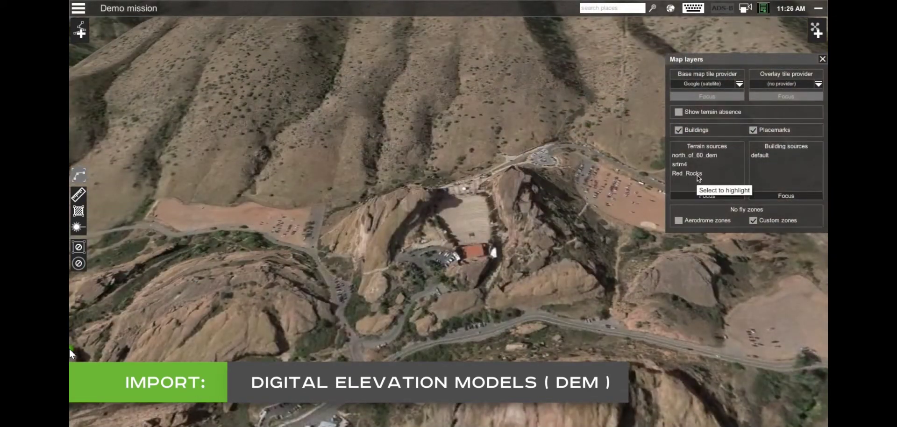
pyautogui.click(697, 176)
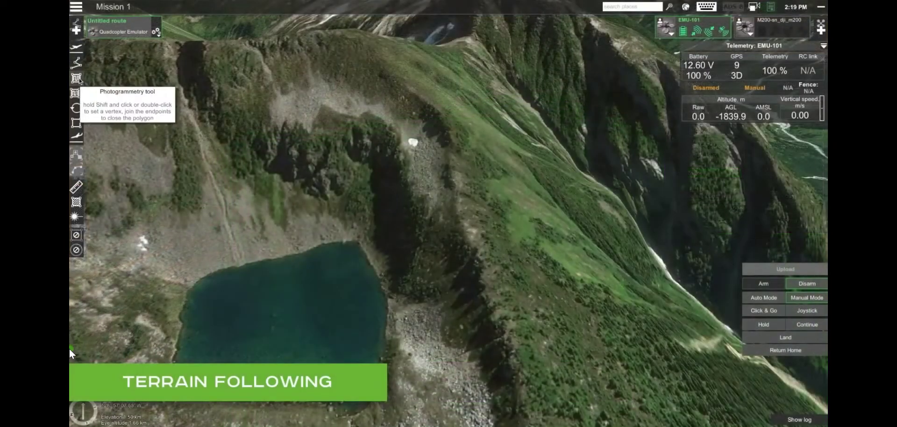
# Outline a four-vertex photogrammetry area across the grassy ridge beside the lake.
pyautogui.click(378, 158)
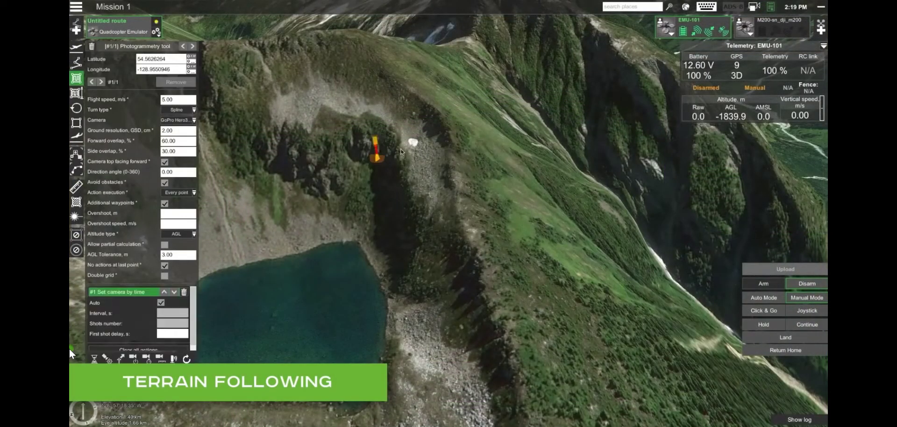
pyautogui.click(494, 130)
pyautogui.click(581, 242)
pyautogui.click(444, 281)
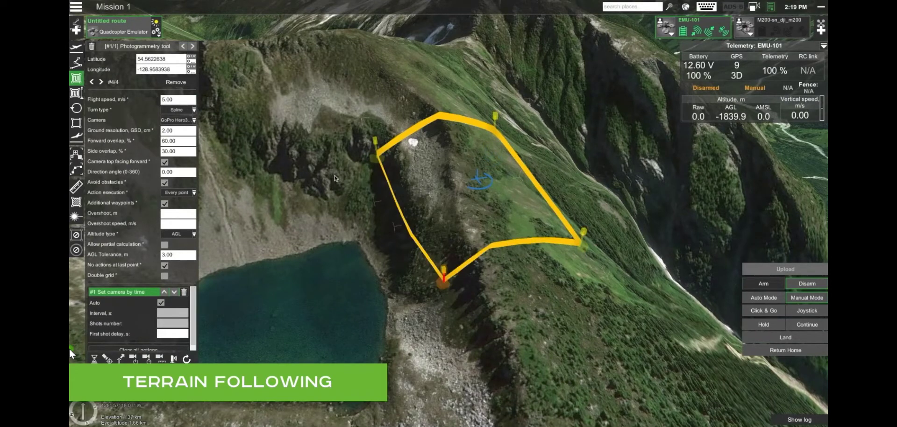
pyautogui.moveTo(496, 193); pyautogui.dragTo(466, 192)
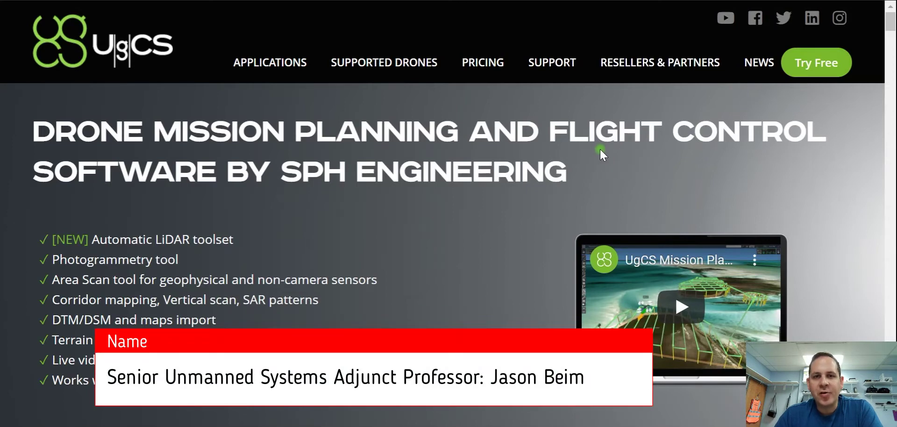
# Open the UgCS pricing page and review the license types for Pro and Enterprise.
pyautogui.click(495, 67)
pyautogui.scroll(-6, 457, 140)
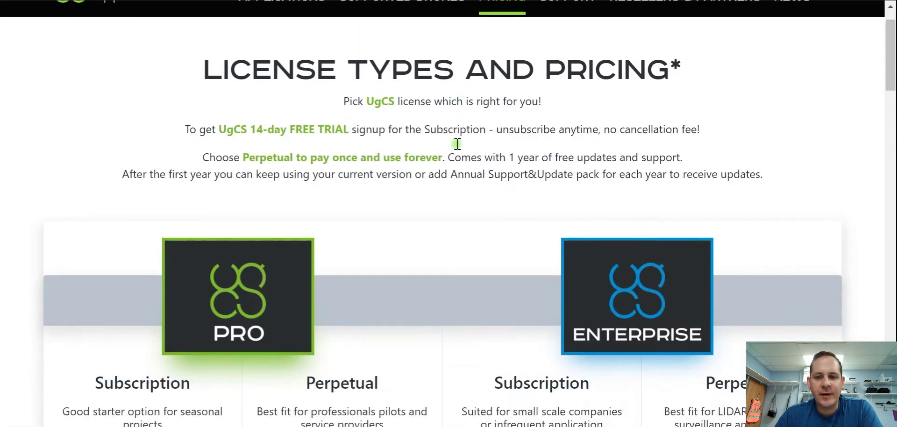
pyautogui.scroll(6, 460, 146)
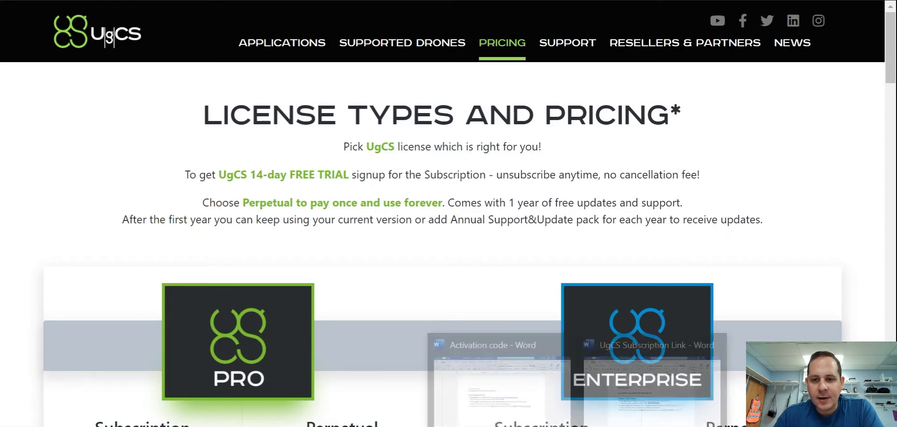
# Switch to the Activation code document in Word and follow its ugcs.com/download-enterprise-video link.
pyautogui.click(514, 341)
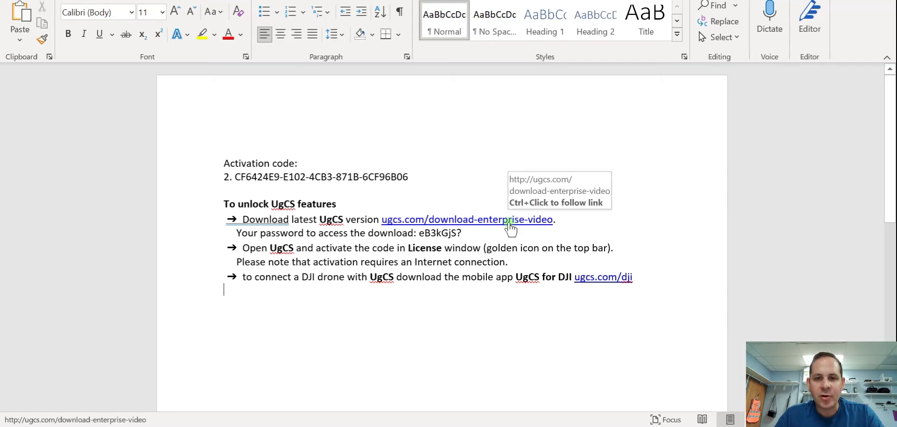
pyautogui.tripleClick(510, 228)
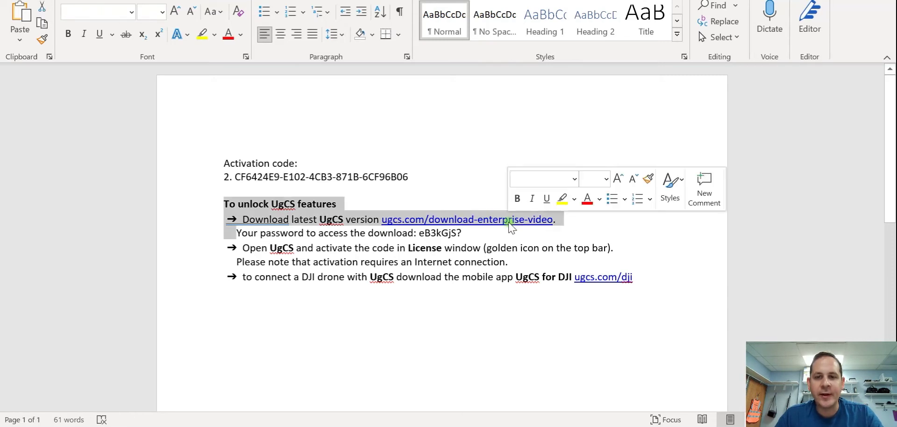
pyautogui.click(512, 228)
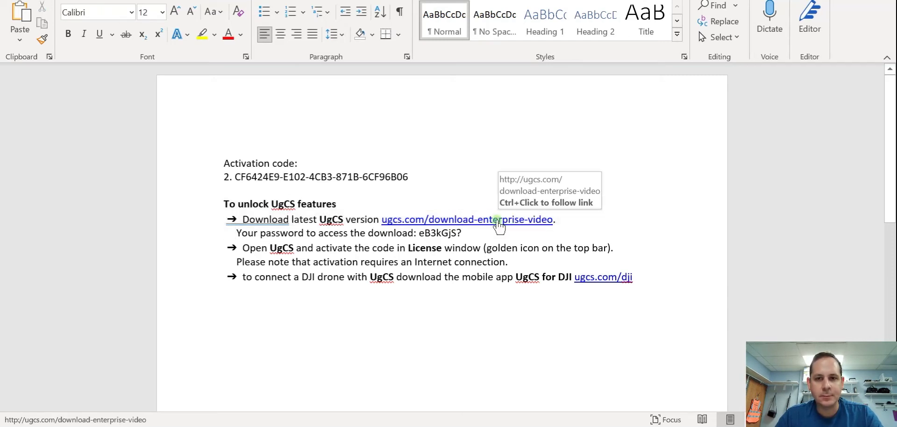
pyautogui.click(498, 221)
pyautogui.keyDown('ctrl'); pyautogui.click(519, 219); pyautogui.keyUp('ctrl')
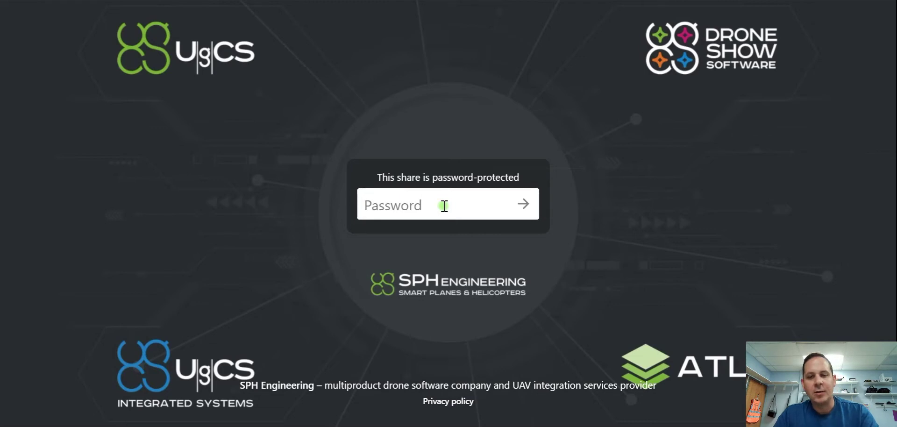
# Unlock the protected share with its download password and download UgCS_ENTERPRISE_v4.4.zip.
pyautogui.click(524, 206)
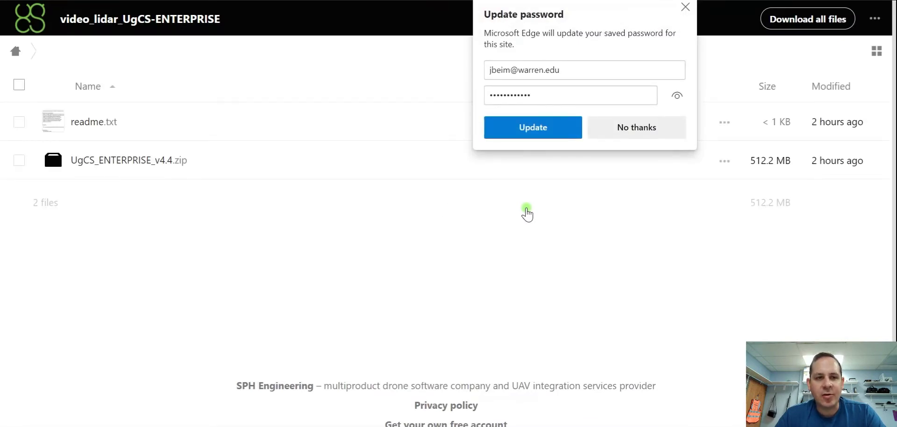
pyautogui.click(526, 127)
pyautogui.click(142, 157)
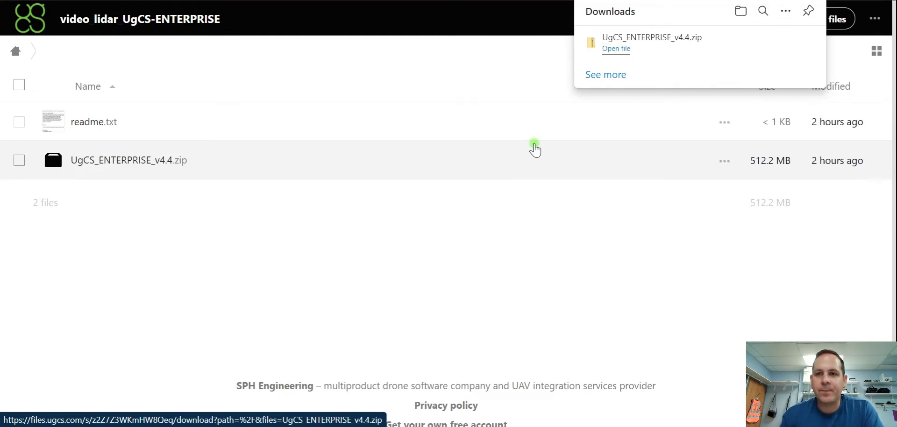
# Open the downloaded archive and extract all its files to the UgCS_ENTERPRISE_v4.4 folder in Downloads.
pyautogui.click(623, 57)
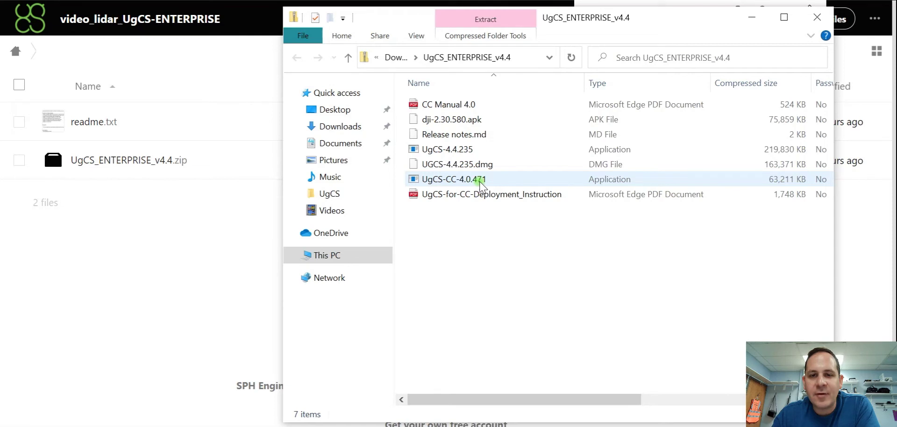
pyautogui.doubleClick(450, 150)
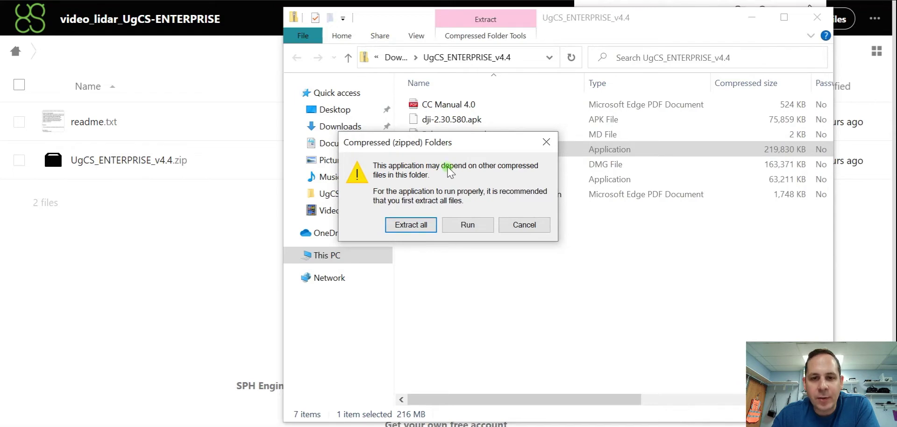
pyautogui.click(411, 224)
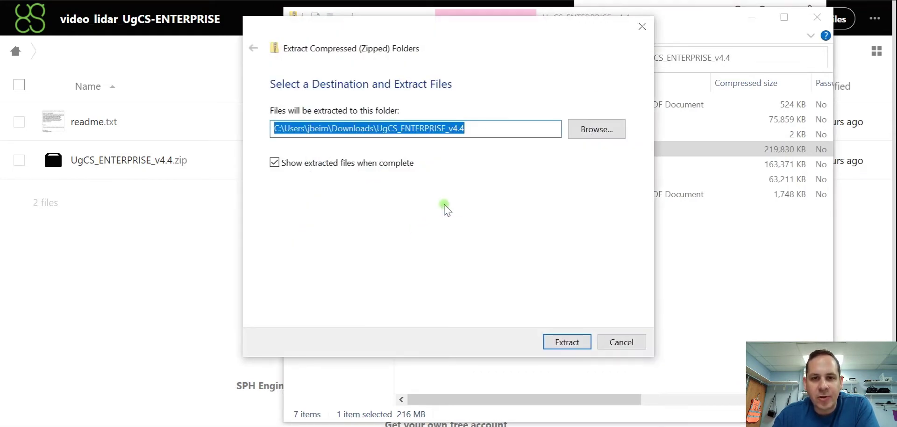
pyautogui.click(562, 345)
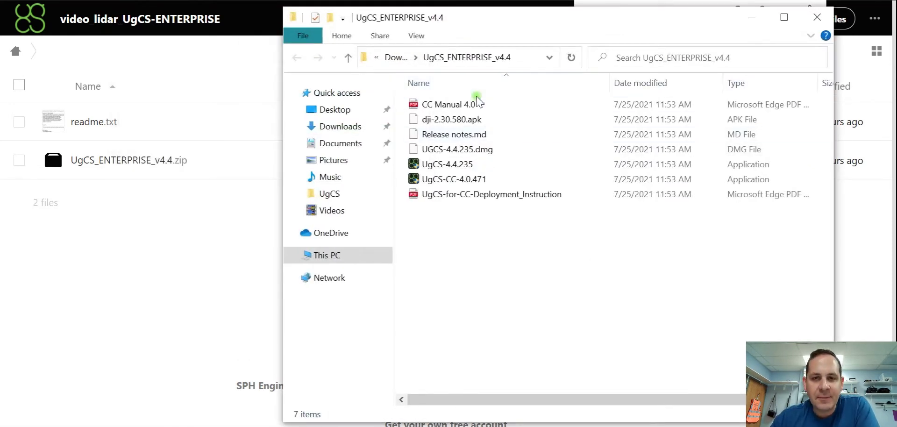
# Launch the extracted UgCS-4.4.235 installer with English as the installation language.
pyautogui.click(456, 166)
pyautogui.click(433, 181)
pyautogui.click(426, 169)
pyautogui.doubleClick(427, 167)
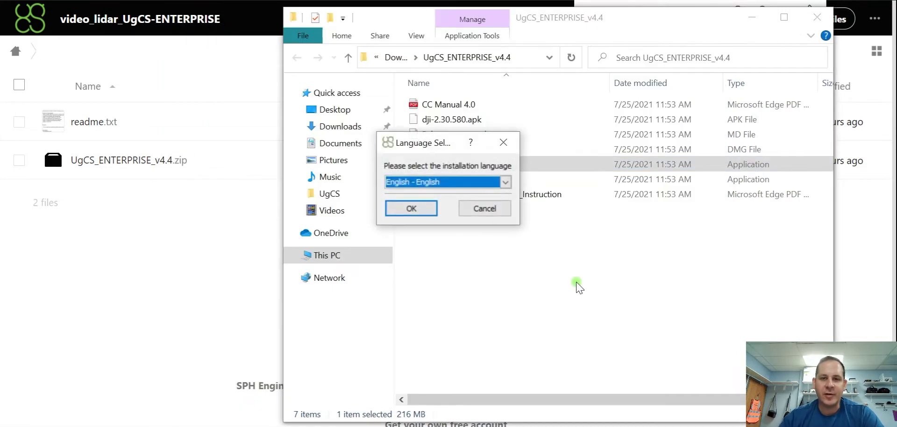
pyautogui.click(418, 208)
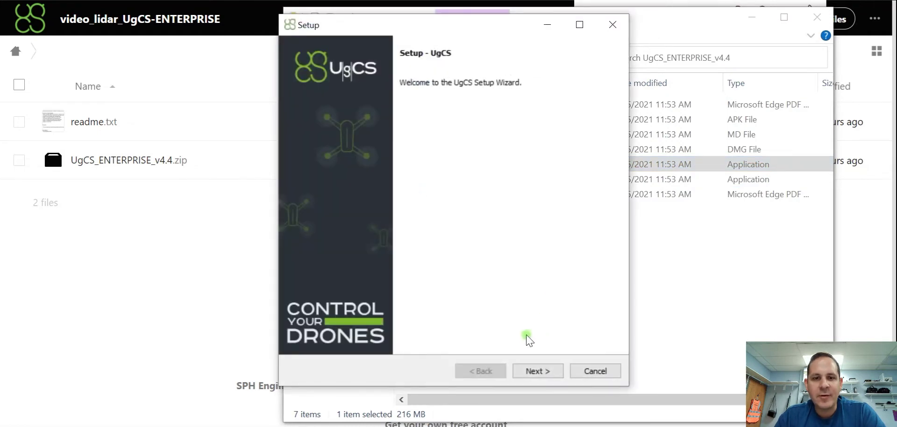
# Accept the license agreement and keep C:\Program Files (x86)\UgCS as the installation directory.
pyautogui.click(532, 370)
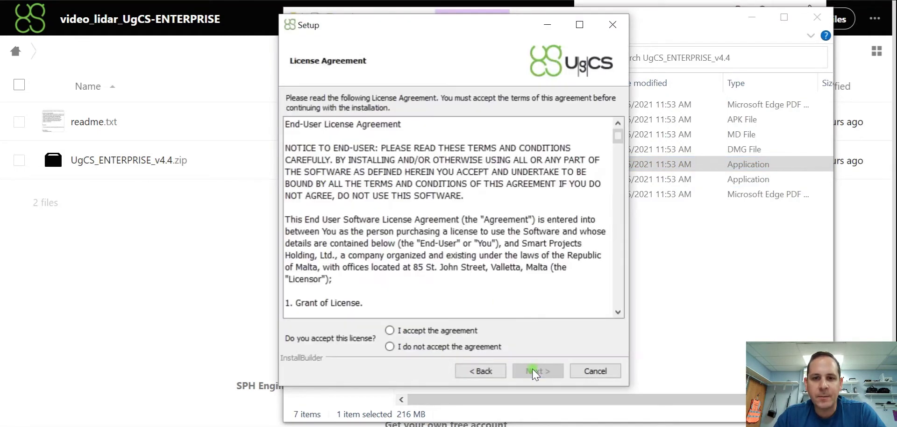
pyautogui.click(390, 330)
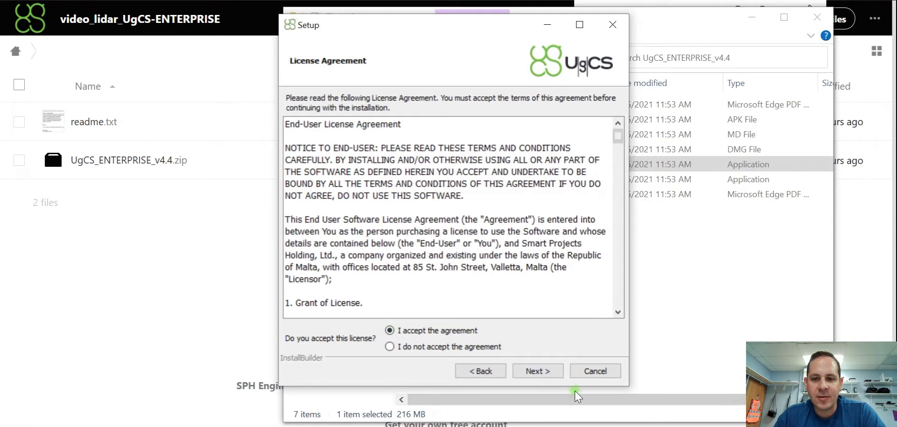
pyautogui.click(542, 374)
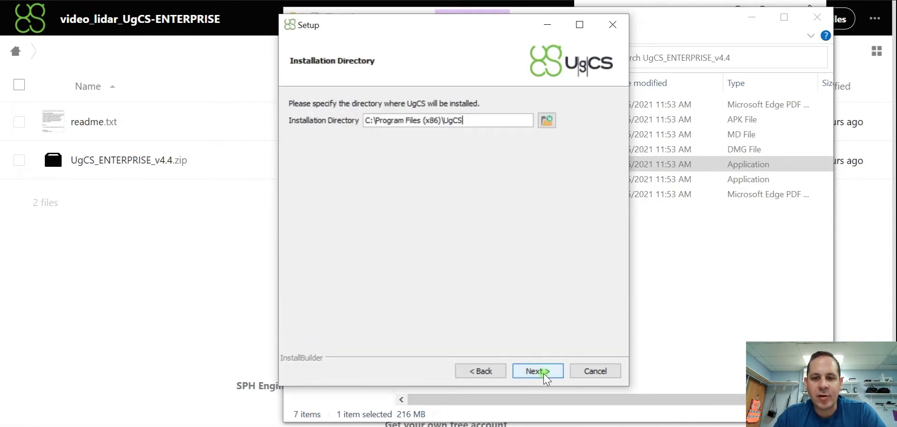
pyautogui.click(542, 372)
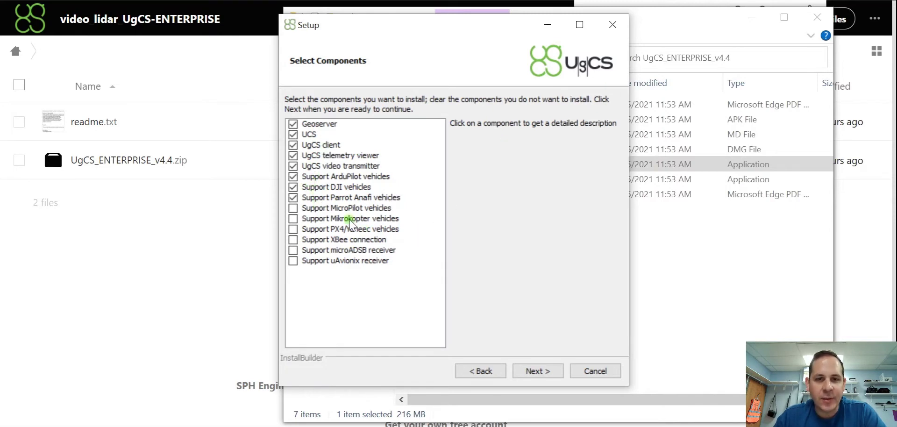
# Keep the default component selection and start installing UgCS.
pyautogui.click(531, 372)
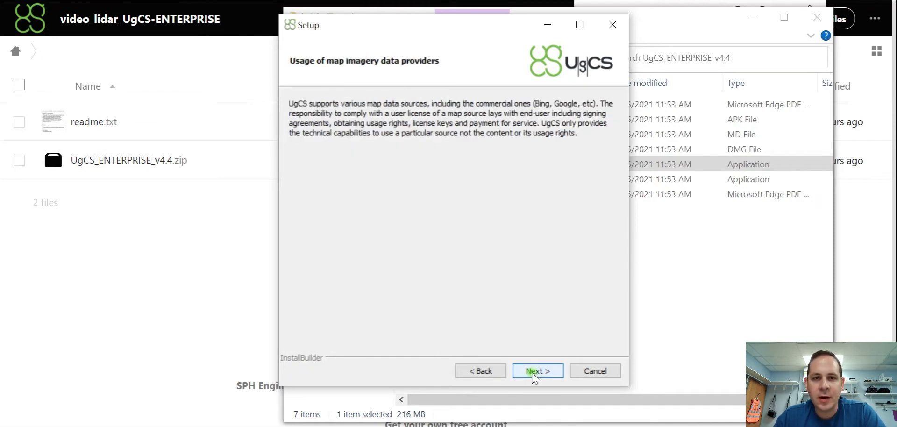
pyautogui.click(533, 372)
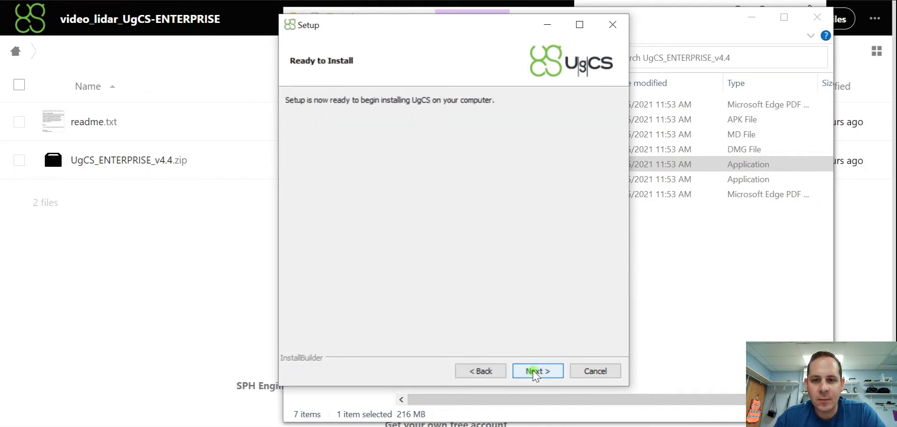
pyautogui.click(534, 372)
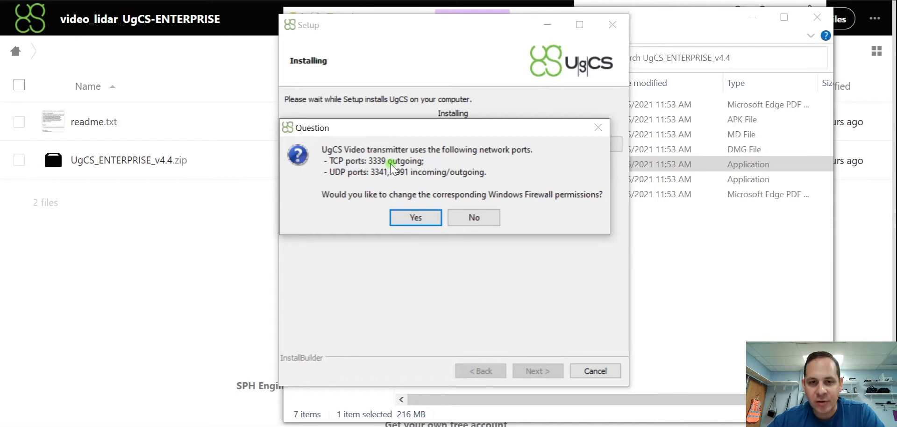
# Allow the Windows Firewall changes for the UgCS Video transmitter and finish setup with starting the client and opening the documentation enabled.
pyautogui.click(423, 218)
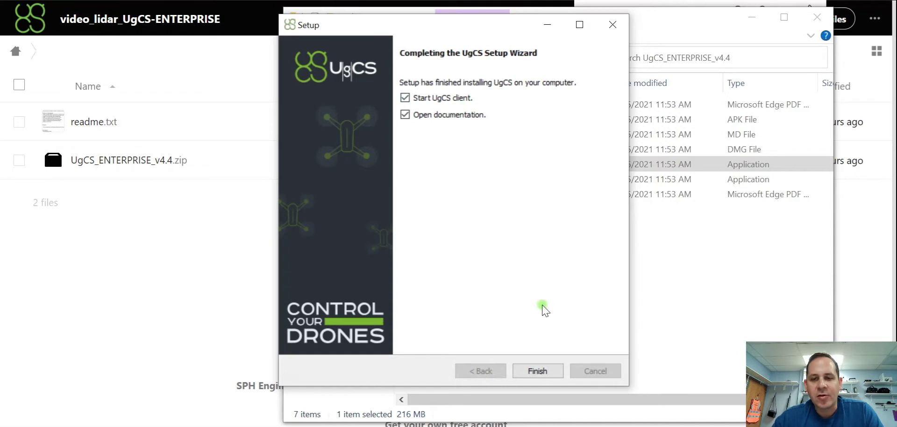
pyautogui.click(542, 371)
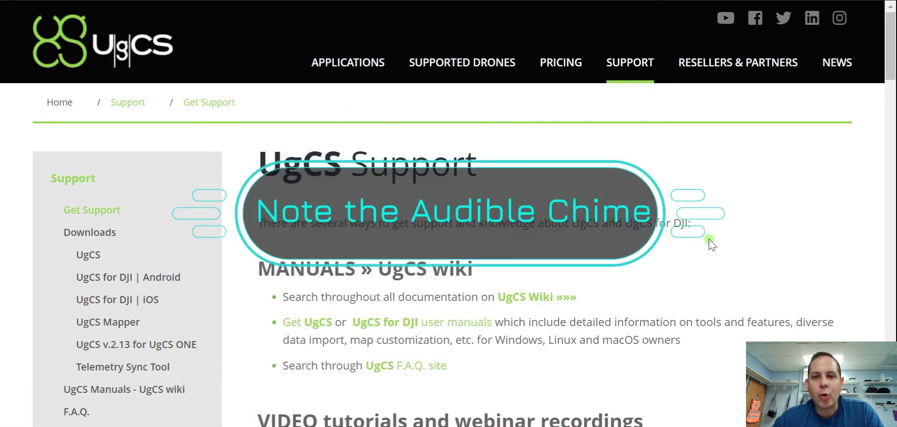
# Open the UgCS Wiki from the Support page and look through its list of manuals.
pyautogui.scroll(-1, 756, 240)
pyautogui.scroll(1, 759, 240)
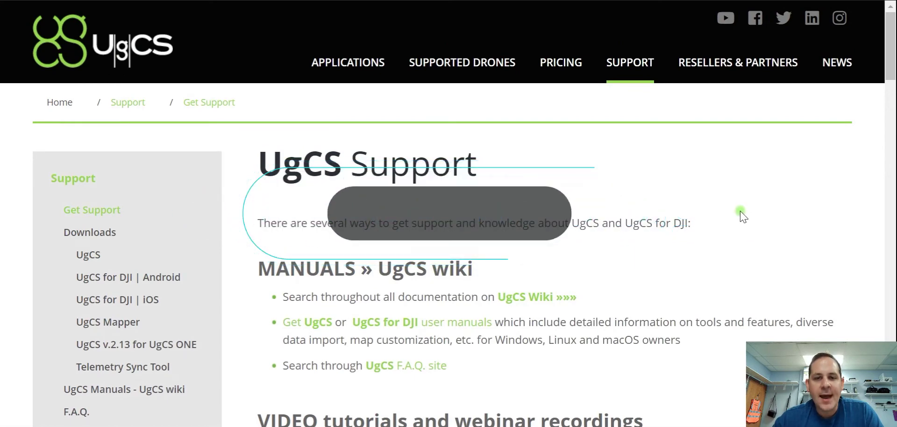
pyautogui.scroll(-2, 743, 215)
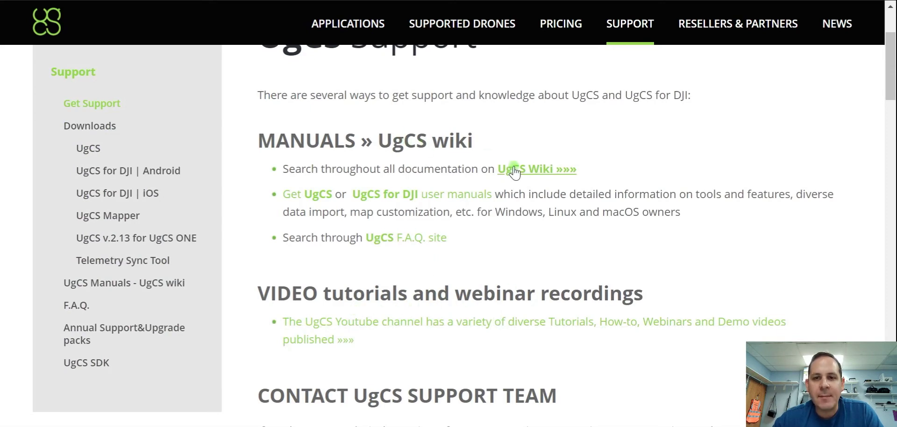
pyautogui.click(551, 177)
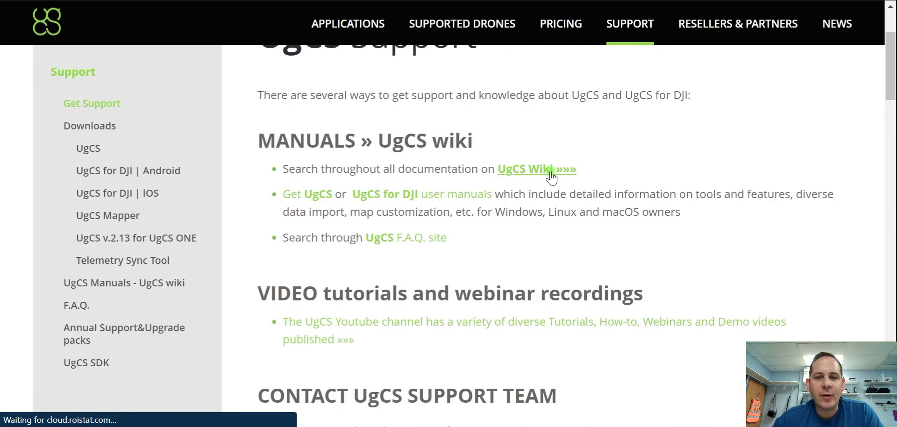
pyautogui.scroll(-7, 535, 173)
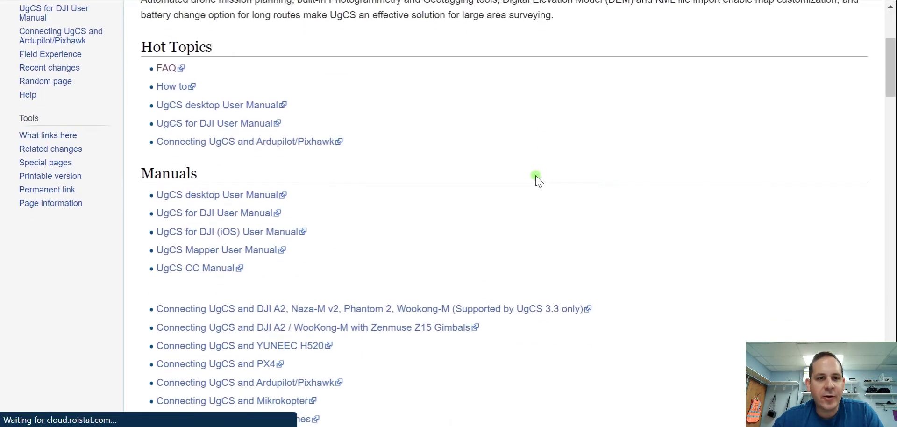
pyautogui.scroll(3, 343, 119)
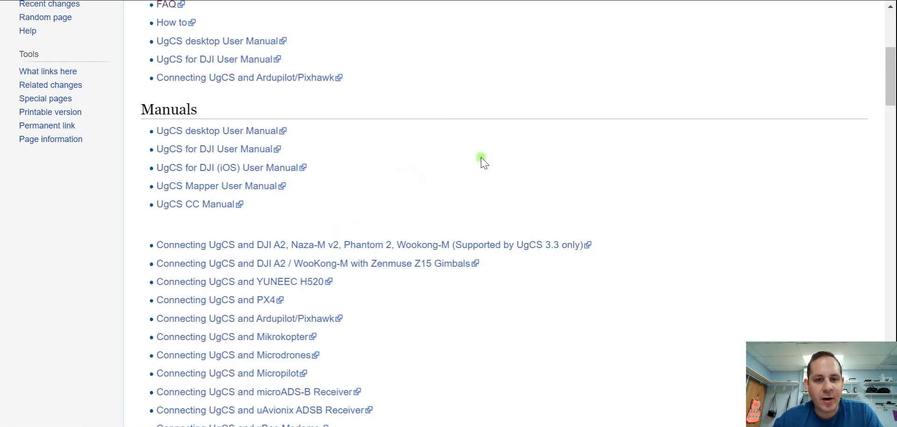
# Look through the wiki's manuals list and the introduction and Hot Topics on its Main Page.
pyautogui.scroll(-2, 482, 164)
pyautogui.scroll(1, 453, 178)
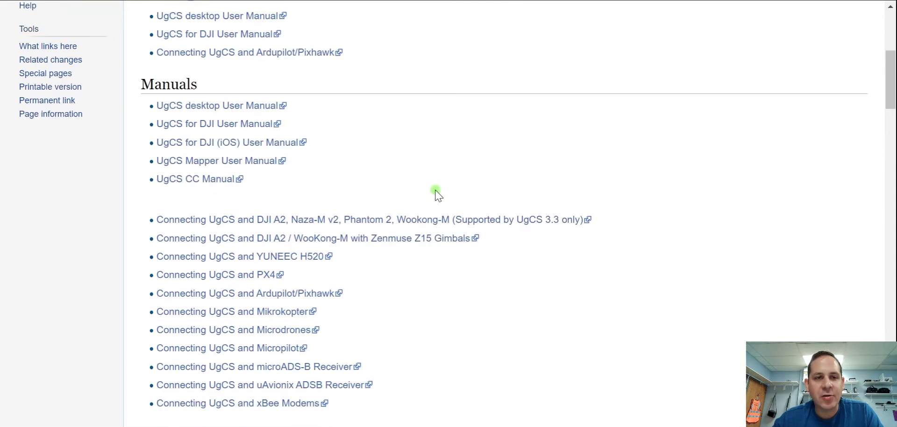
pyautogui.scroll(5, 435, 192)
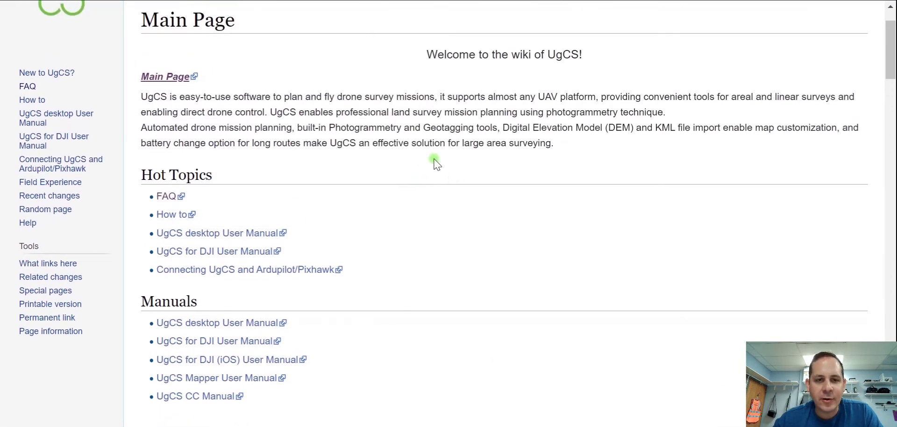
pyautogui.scroll(2, 425, 160)
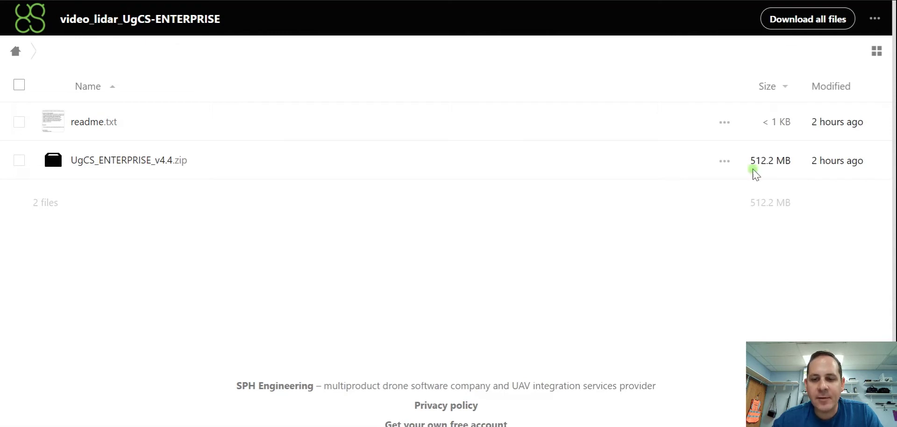
# Switch to the UgCS client, paste the copied activation code, activate the license and close the license dialog.
pyautogui.moveTo(609, 426)
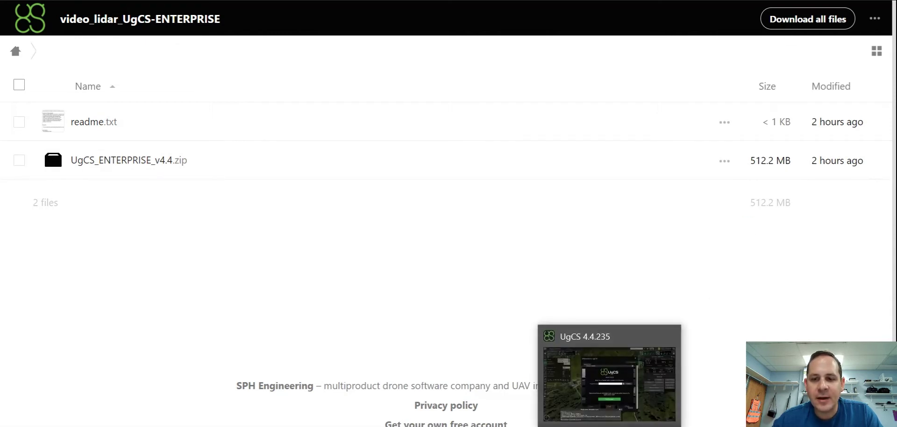
pyautogui.click(609, 383)
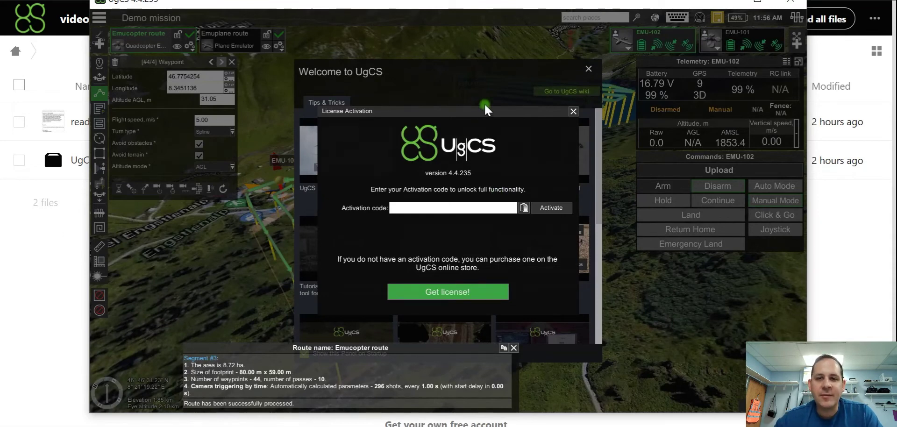
pyautogui.click(446, 207)
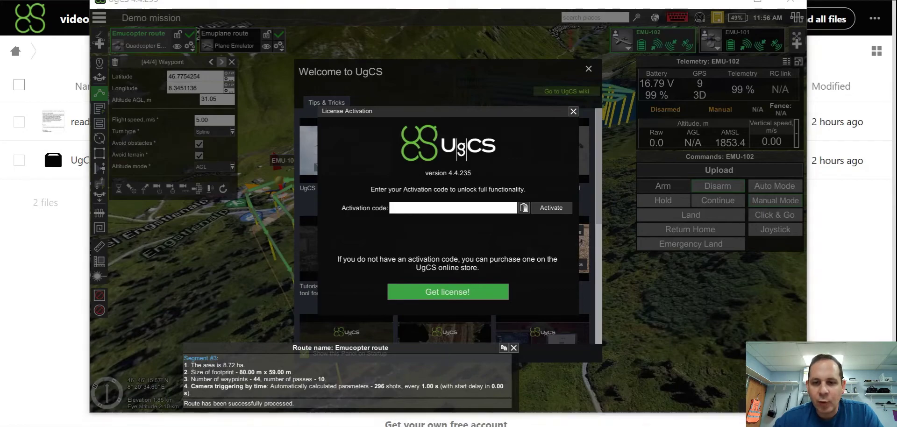
pyautogui.click(532, 410)
pyautogui.moveTo(409, 178); pyautogui.dragTo(236, 176)
pyautogui.hotkey('ctrl', 'c')
pyautogui.hotkey('alt', 'Tab')
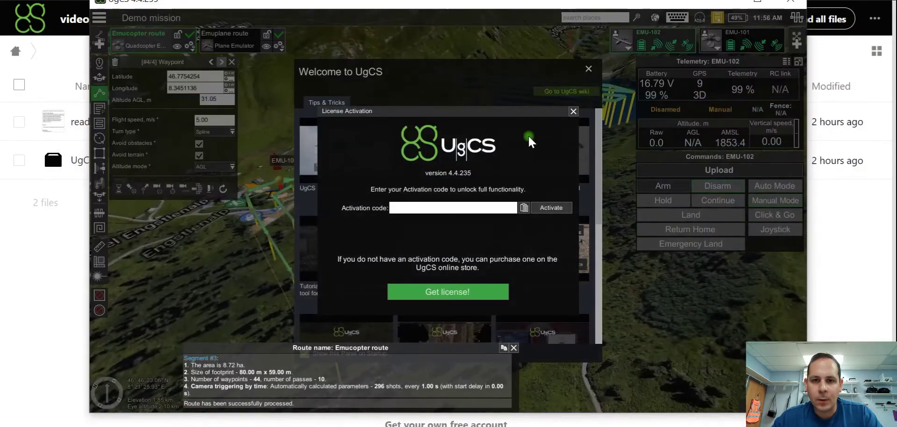
pyautogui.click(476, 209)
pyautogui.hotkey('ctrl', 'v')
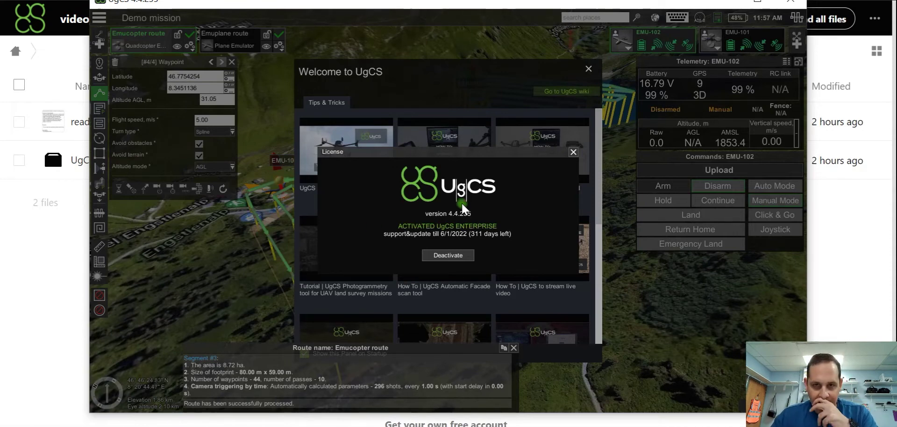
pyautogui.click(573, 152)
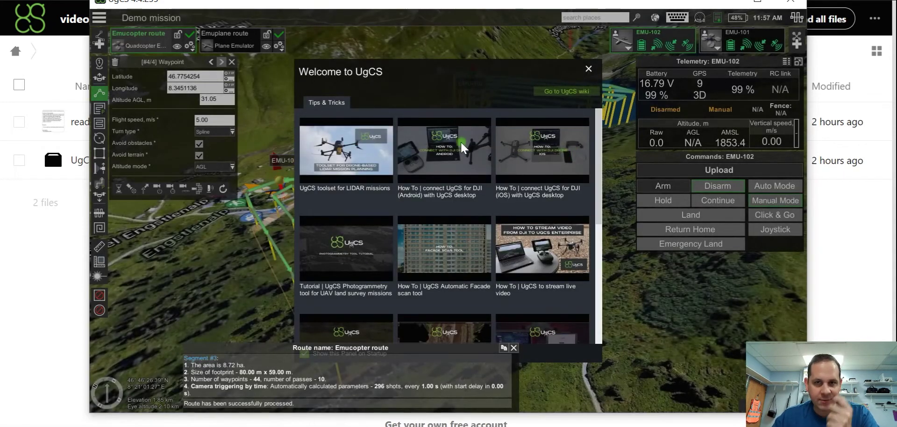
# Browse the Tips & Tricks tutorials, close the Welcome to UgCS panel and minimize the client window.
pyautogui.scroll(-1, 423, 195)
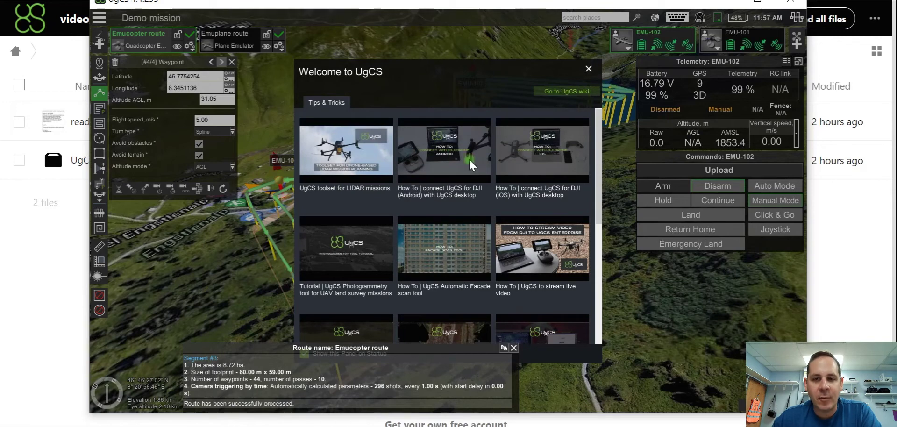
pyautogui.scroll(-3, 526, 250)
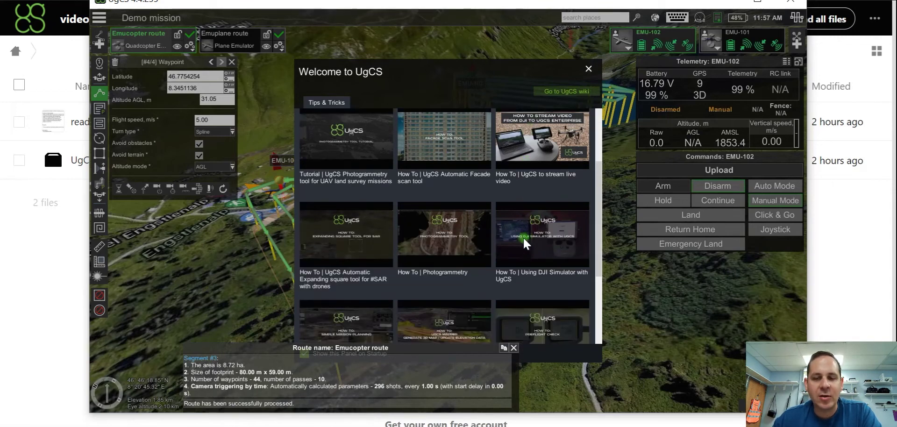
pyautogui.scroll(2, 522, 236)
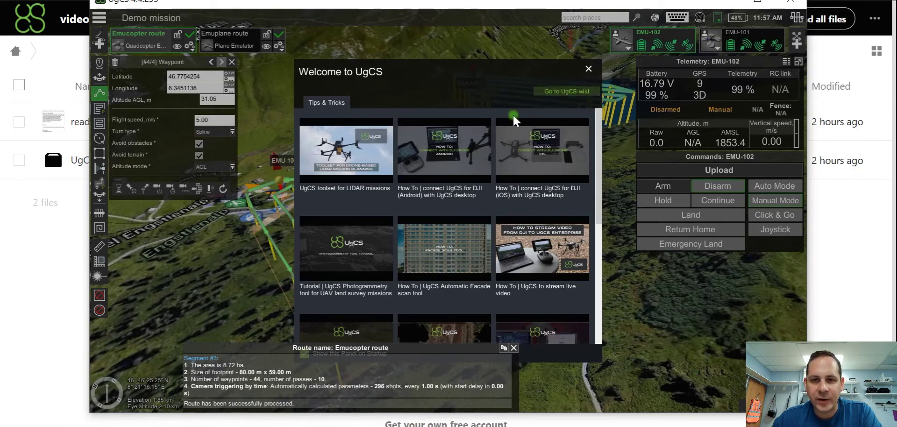
pyautogui.click(588, 71)
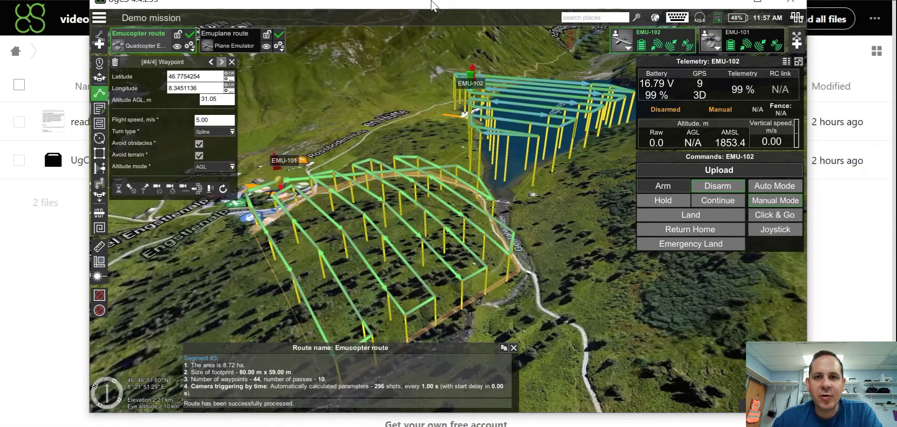
pyautogui.moveTo(692, 5); pyautogui.dragTo(620, 13)
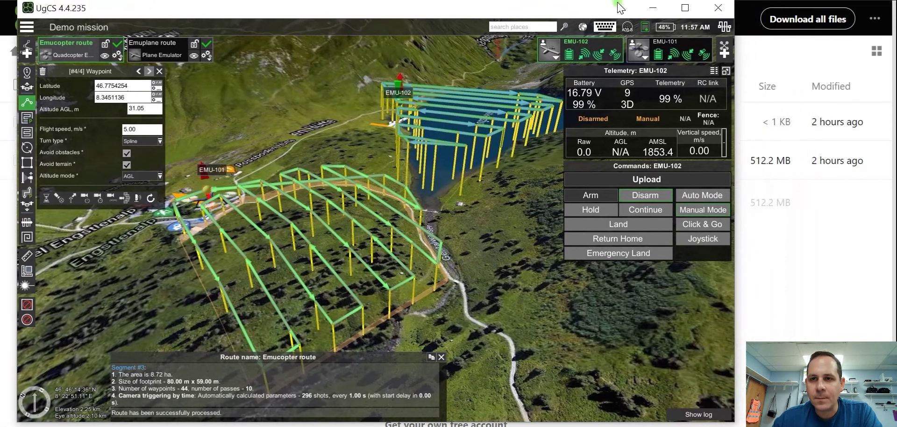
pyautogui.click(653, 8)
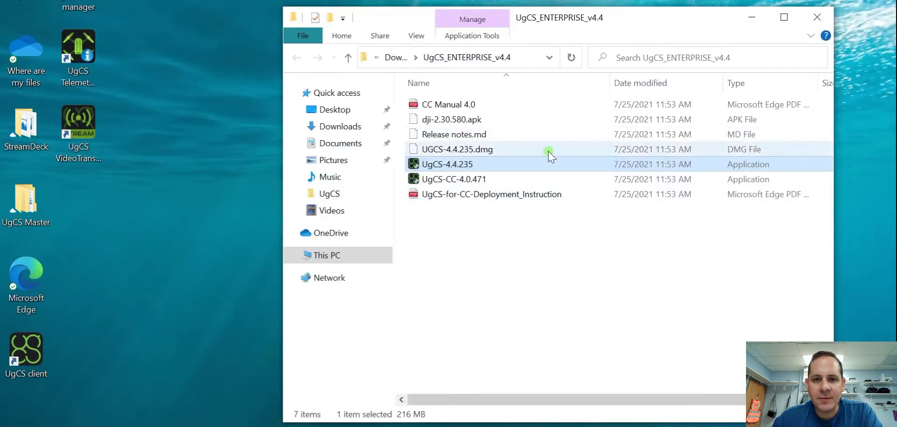
# Try to run the UgCS-CC-4.0.471 installer from the UgCS_ENTERPRISE_v4.4 folder and abort the installation.
pyautogui.doubleClick(463, 180)
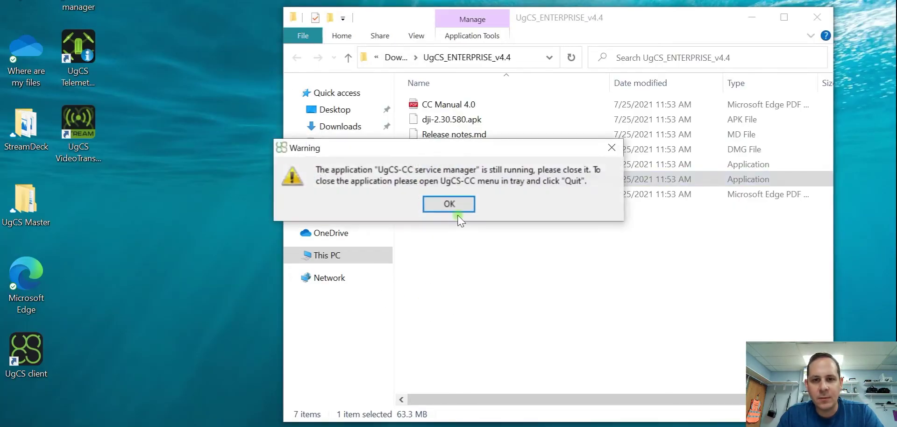
pyautogui.click(456, 206)
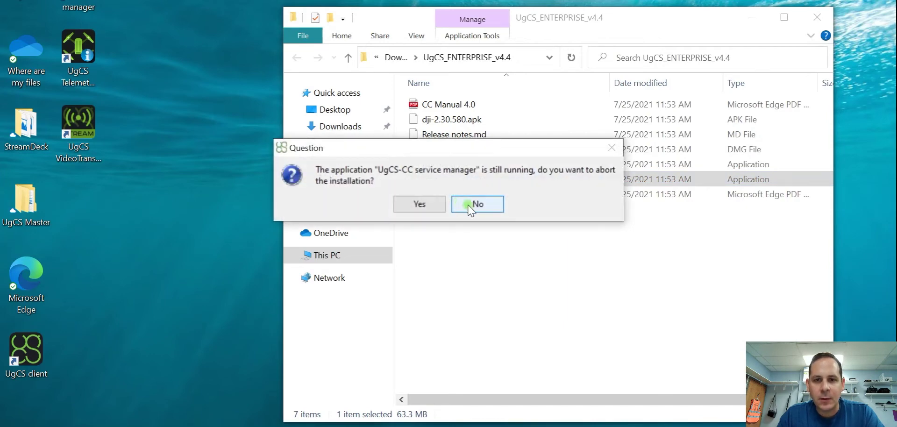
pyautogui.click(455, 205)
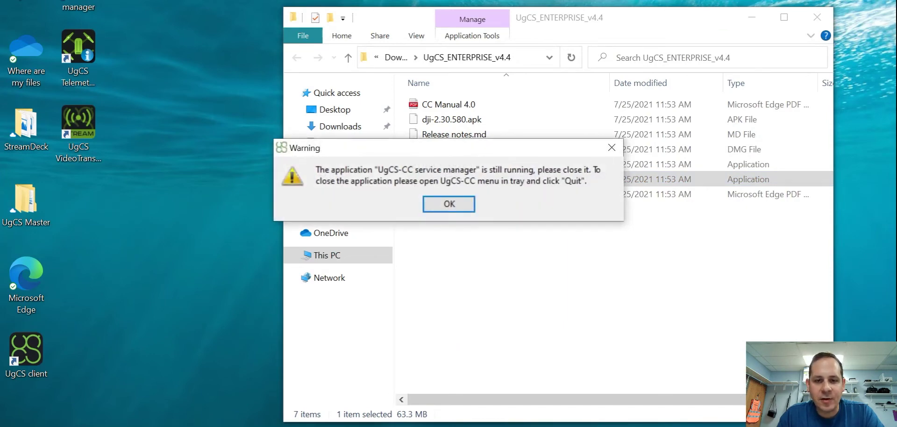
pyautogui.click(453, 201)
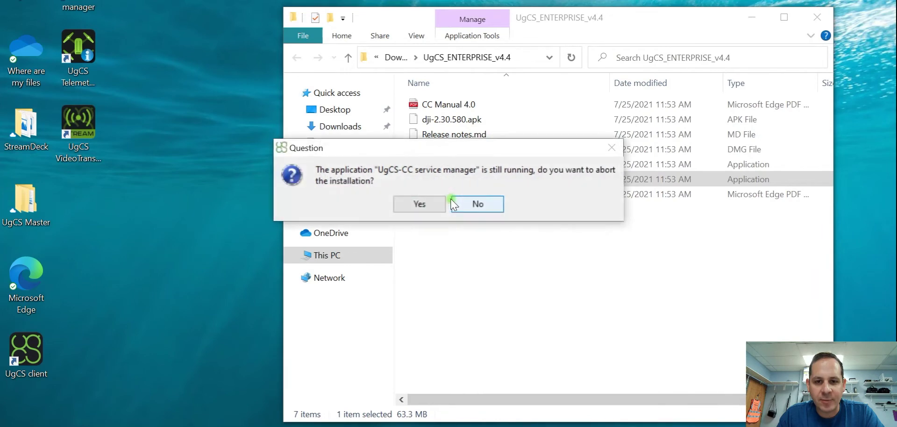
pyautogui.click(463, 205)
pyautogui.click(453, 205)
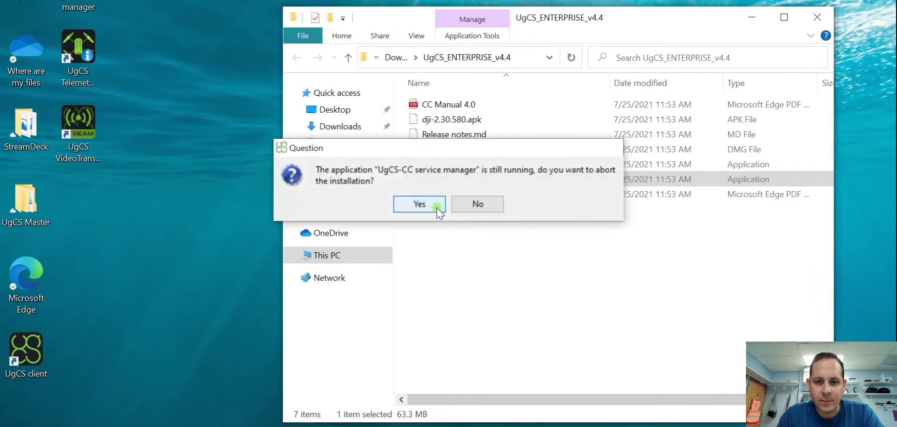
pyautogui.click(434, 202)
# Close the minimized UgCS client window.
pyautogui.rightClick(607, 426)
pyautogui.click(584, 409)
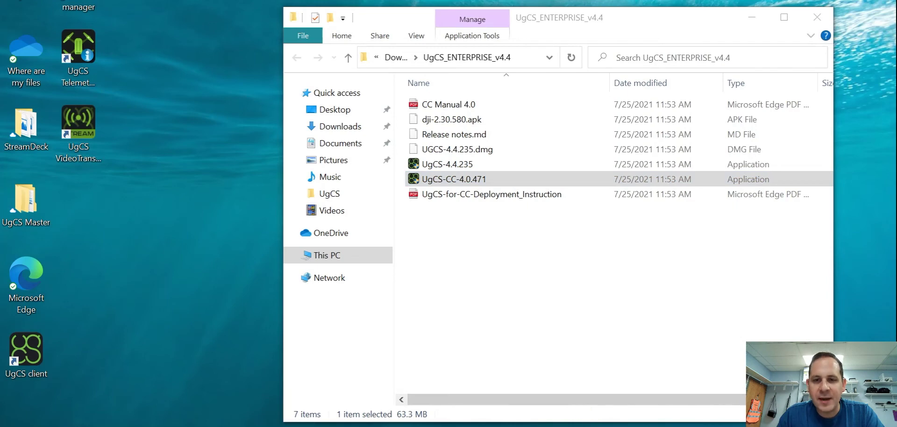
pyautogui.moveTo(609, 426)
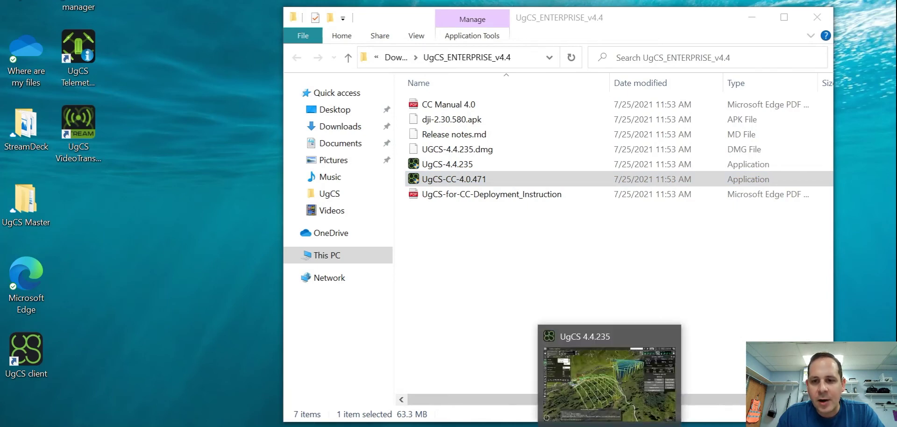
pyautogui.click(670, 334)
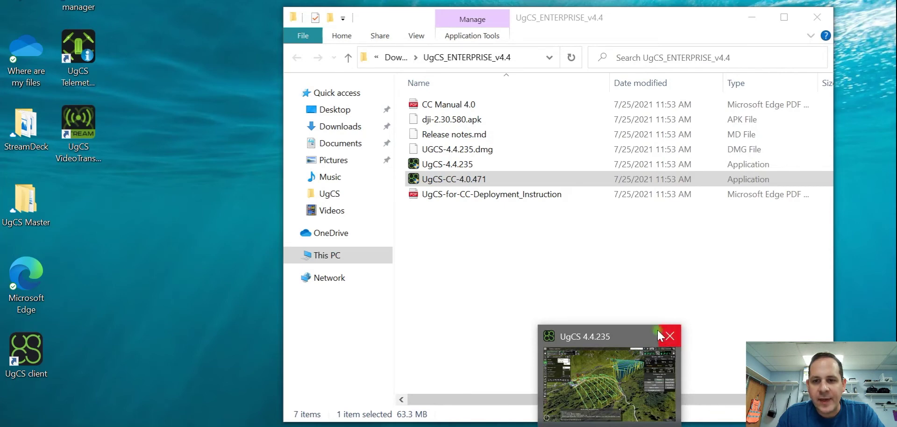
pyautogui.click(460, 324)
pyautogui.rightClick(579, 425)
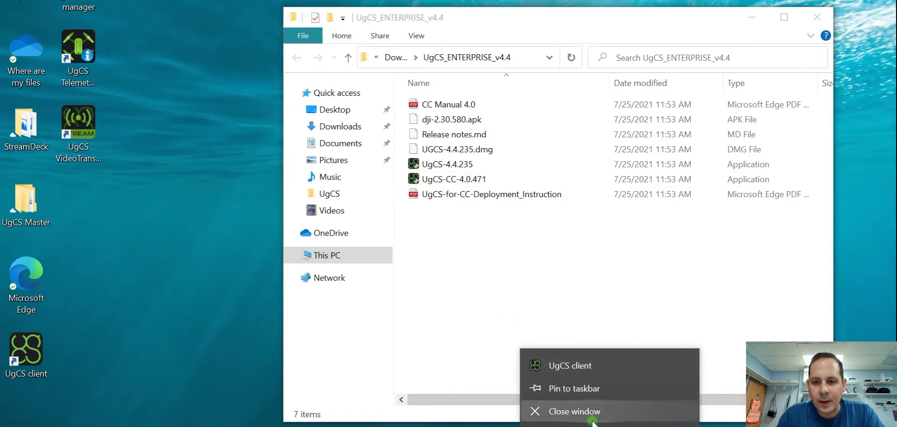
pyautogui.click(577, 412)
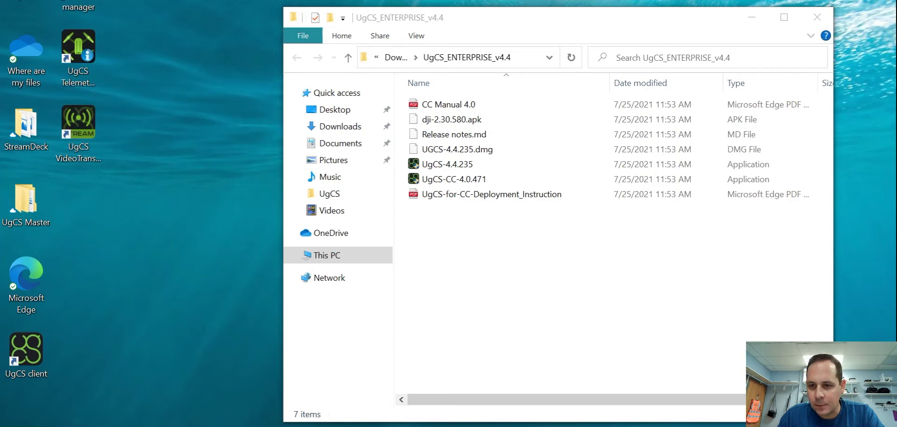
# Quit the UgCS service manager running in the background and confirm closing all its running applications.
pyautogui.click(701, 426)
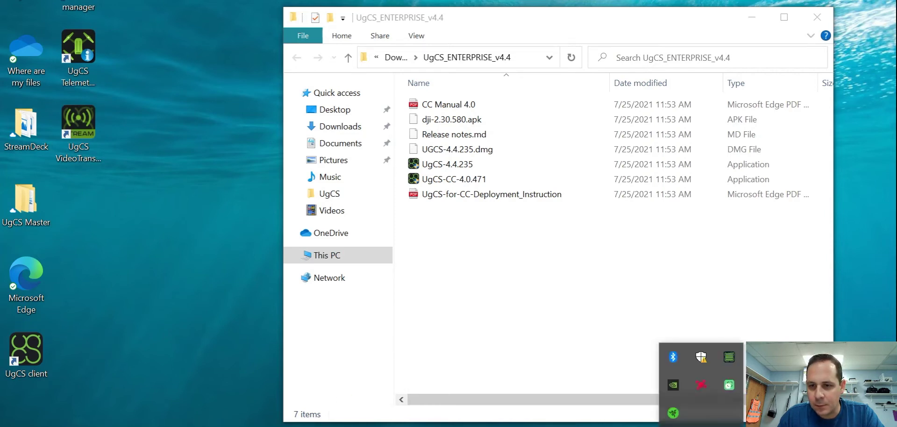
pyautogui.rightClick(729, 359)
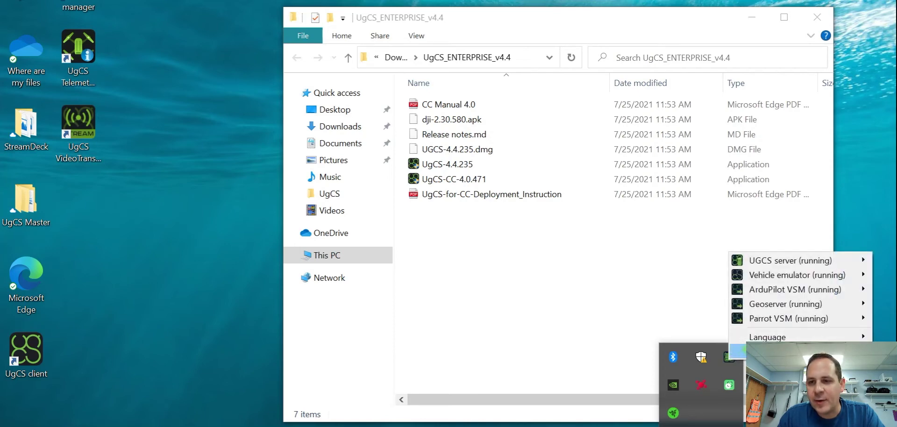
pyautogui.moveTo(803, 321)
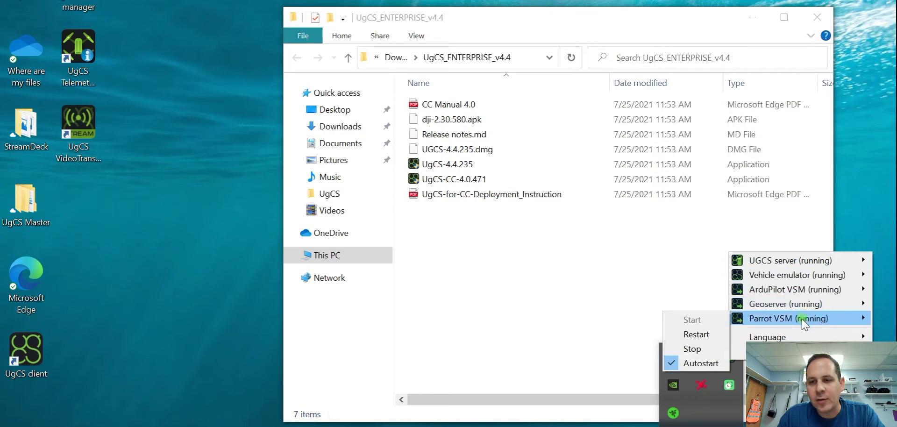
pyautogui.moveTo(806, 290)
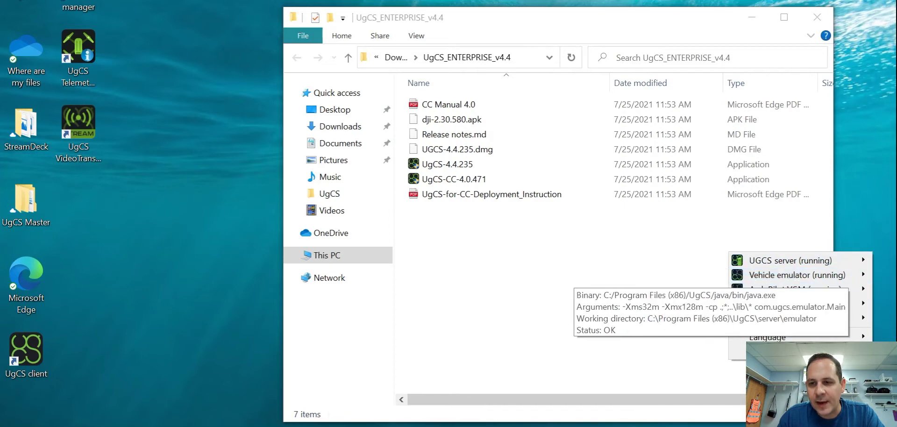
pyautogui.click(766, 351)
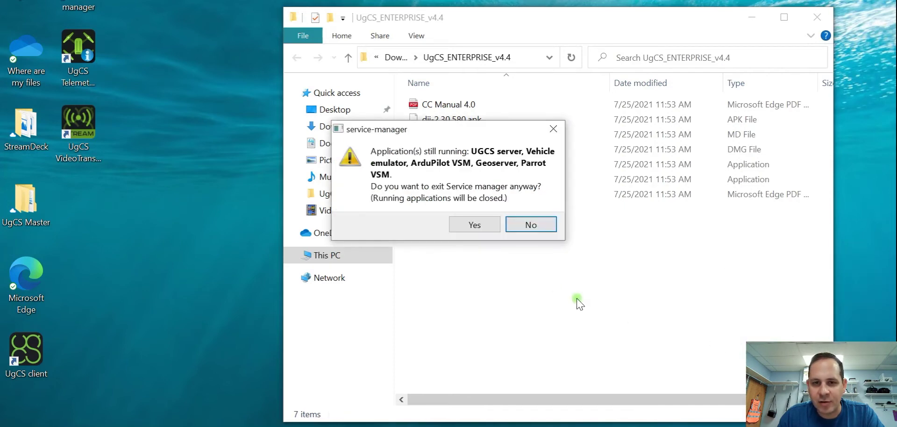
pyautogui.click(485, 226)
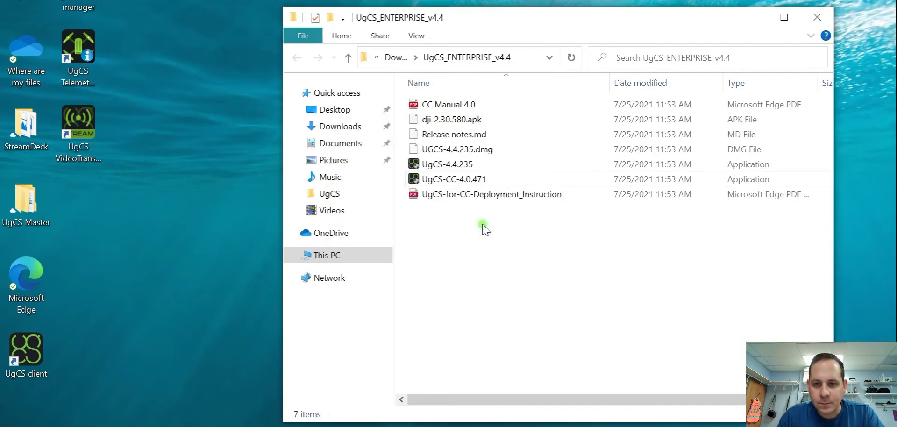
# Run the UgCS-CC-4.0.471 installer and agree to modify the UgCS core installation.
pyautogui.doubleClick(473, 182)
pyautogui.click(423, 295)
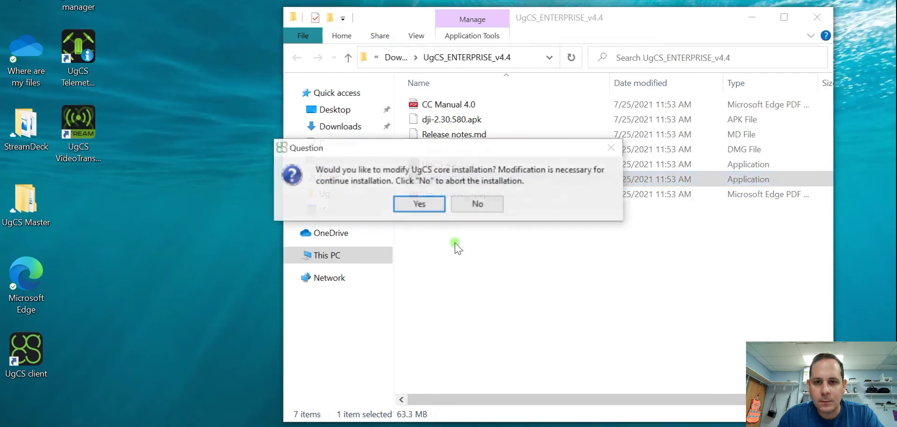
pyautogui.click(433, 207)
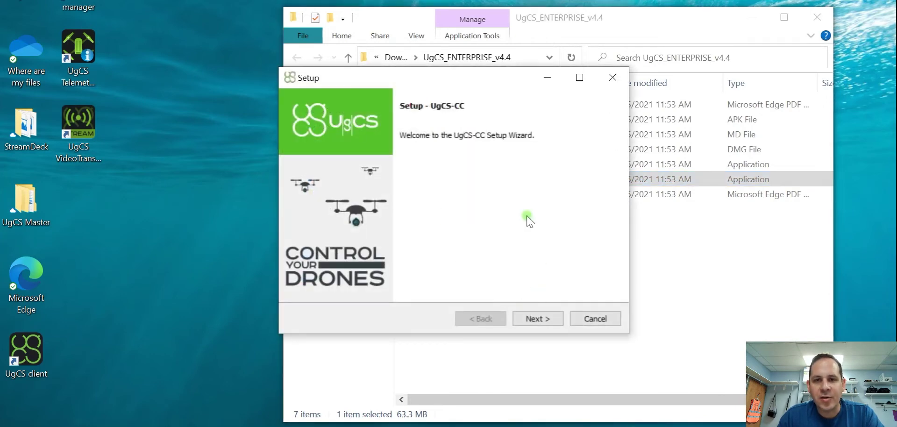
# Accept the UgCS-CC license agreement and continue to the component selection.
pyautogui.click(543, 319)
pyautogui.click(389, 278)
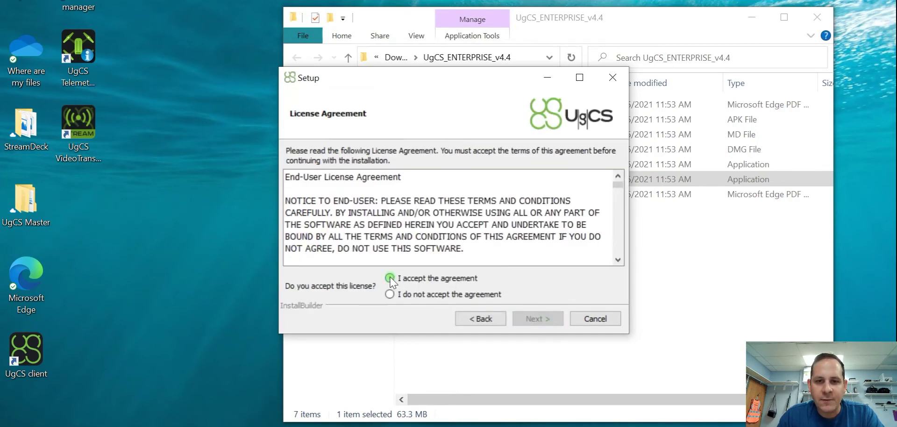
pyautogui.click(528, 314)
pyautogui.click(535, 318)
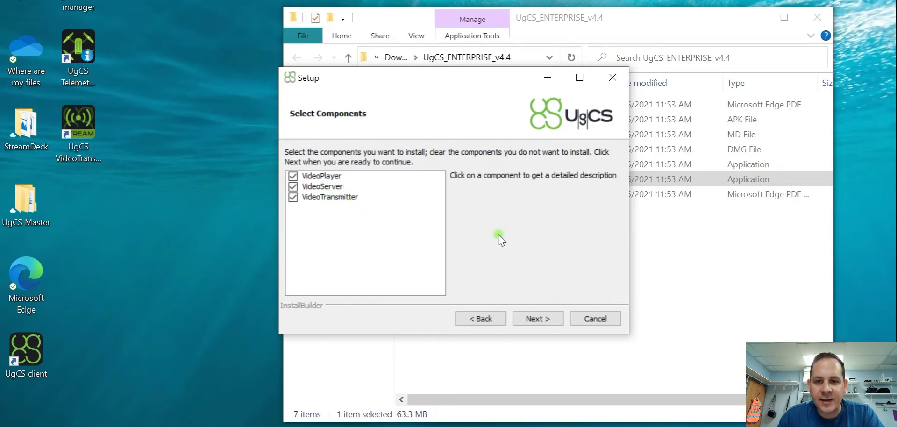
# Install UgCS-CC with the VideoPlayer, VideoServer and VideoTransmitter components, allow the Windows Firewall permission changes, and finish the setup.
pyautogui.click(540, 319)
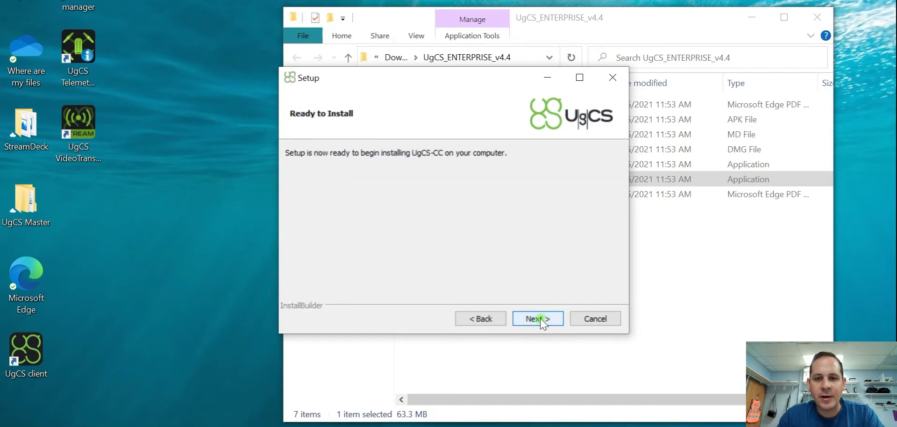
pyautogui.click(540, 318)
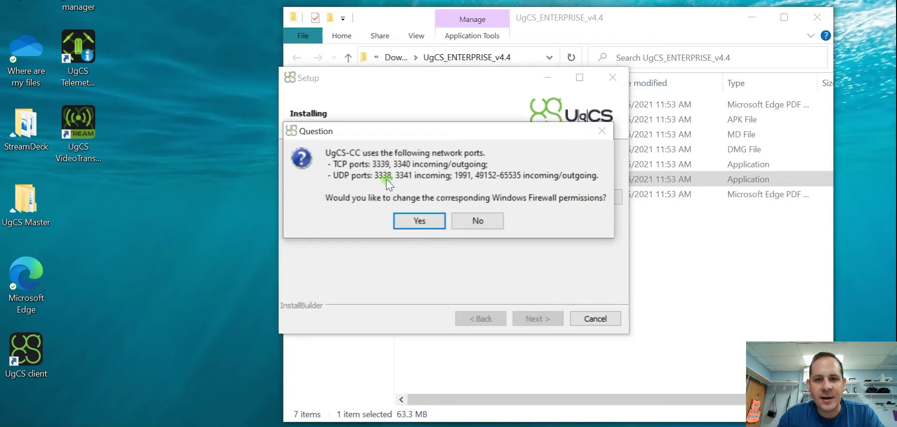
pyautogui.click(431, 221)
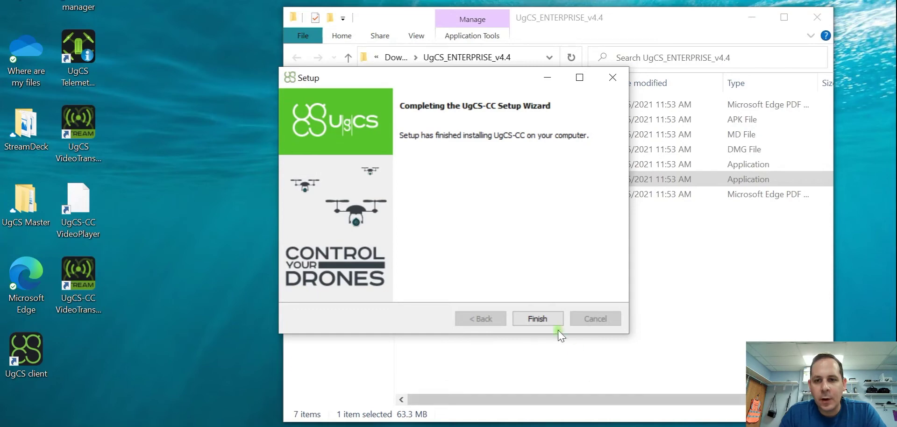
pyautogui.click(544, 320)
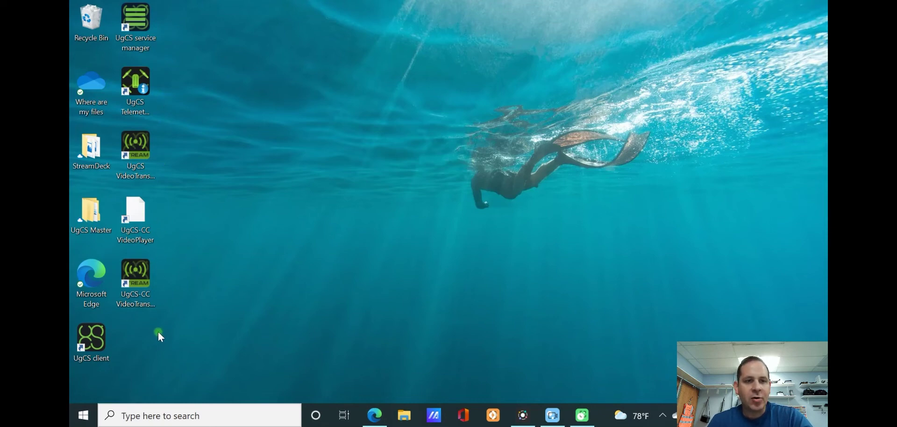
# Move all UgCS and UgCS-CC shortcuts, including the UgCS client, from the desktop into the UgCS Master folder.
pyautogui.moveTo(154, 346); pyautogui.dragTo(138, 333)
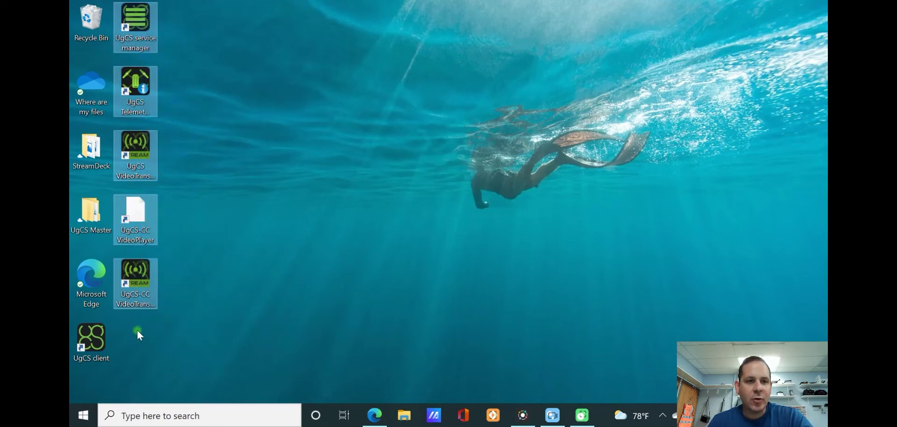
pyautogui.moveTo(143, 46); pyautogui.dragTo(98, 210)
pyautogui.moveTo(93, 329); pyautogui.dragTo(108, 212)
# Launch the UgCS client from the UgCS Master folder, maximize its window and dismiss the welcome panel.
pyautogui.doubleClick(98, 218)
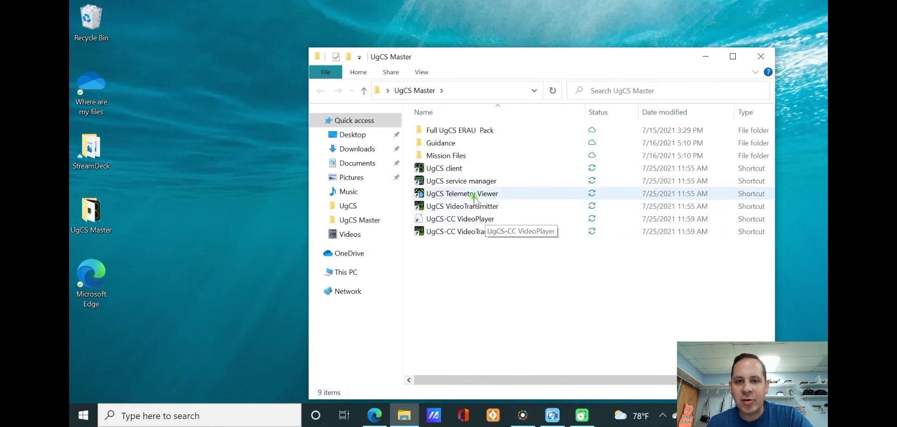
pyautogui.doubleClick(485, 169)
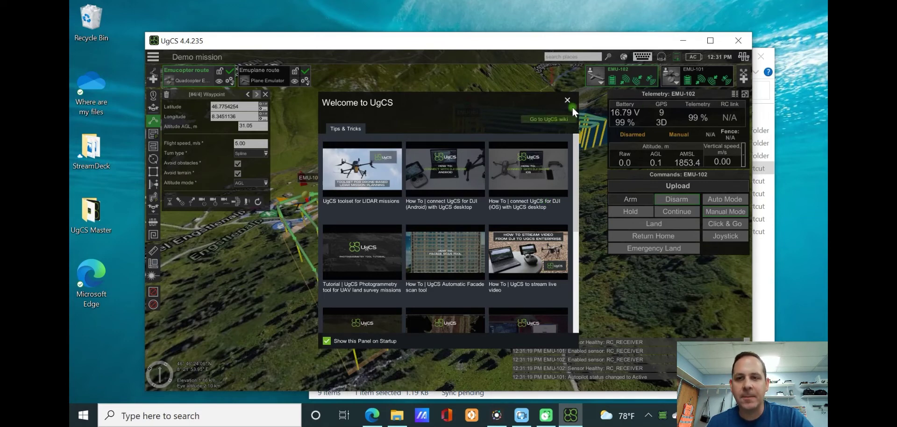
pyautogui.click(710, 40)
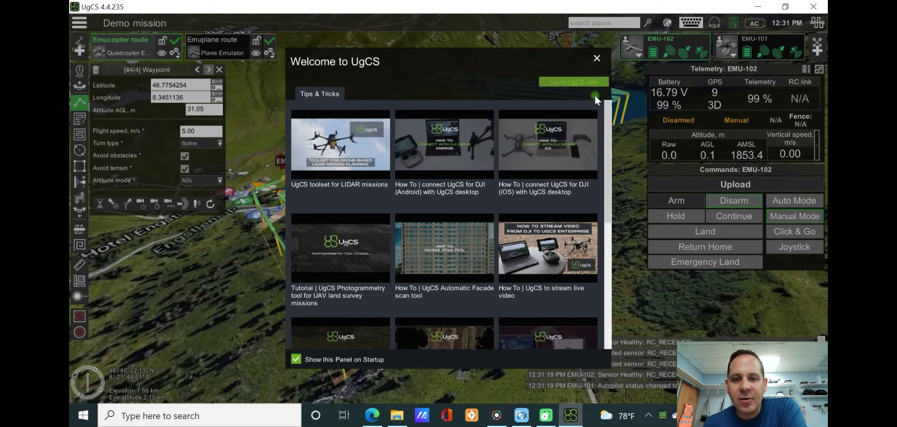
pyautogui.click(596, 57)
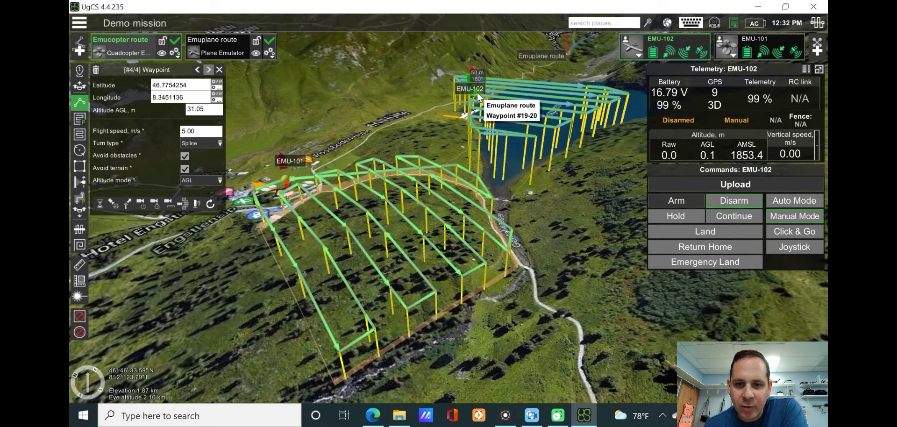
# Examine the demo mission's routes on the map and the summary information of the Emucopter route.
pyautogui.scroll(-5, 516, 218)
pyautogui.scroll(-1, 514, 217)
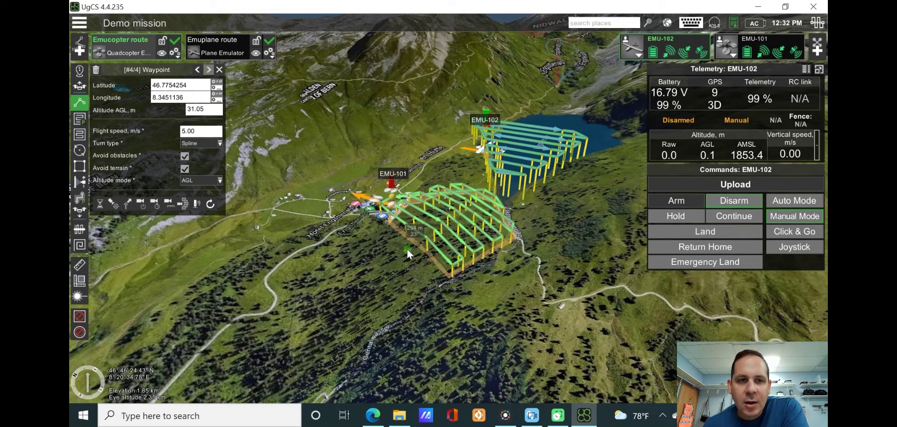
pyautogui.moveTo(118, 35)
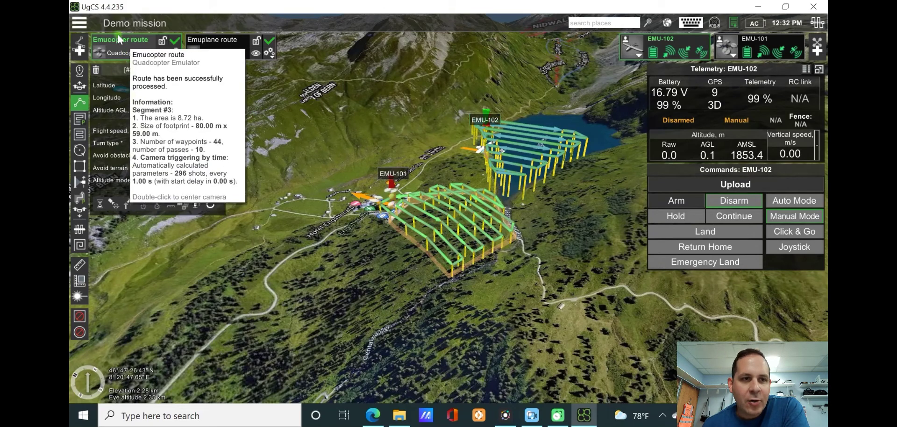
# Open the vehicle profiles from the main menu and look through the list of supported drone platforms.
pyautogui.click(85, 27)
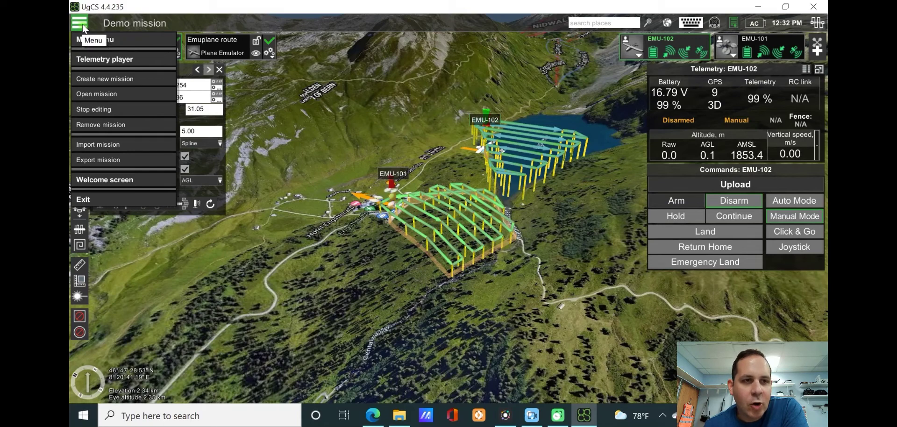
pyautogui.click(85, 40)
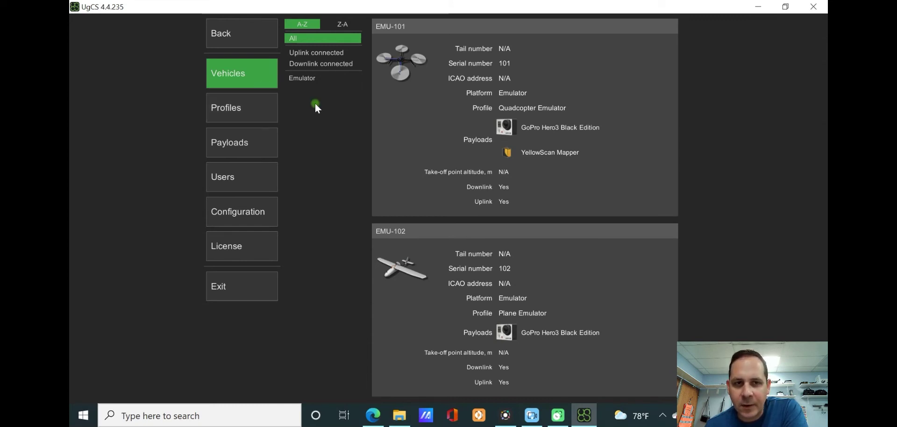
pyautogui.click(249, 109)
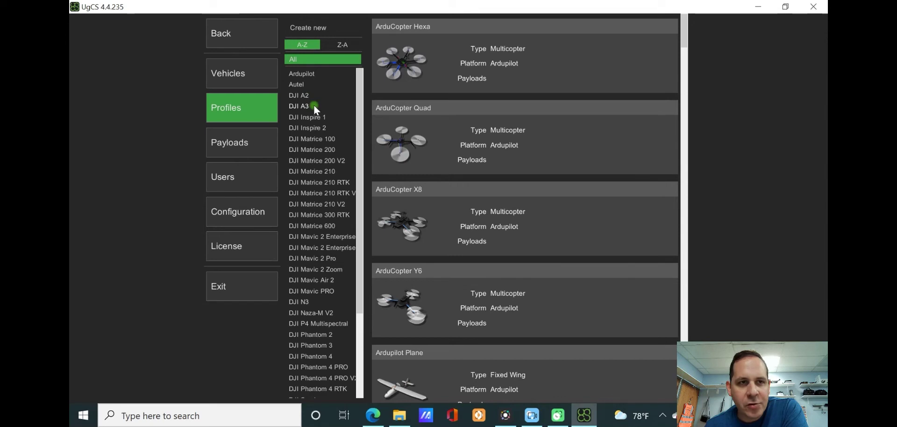
pyautogui.scroll(-1, 311, 108)
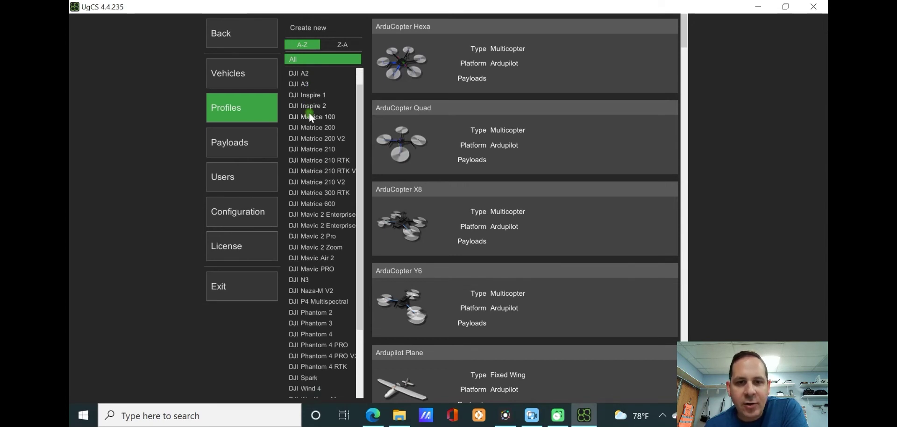
pyautogui.scroll(1, 312, 91)
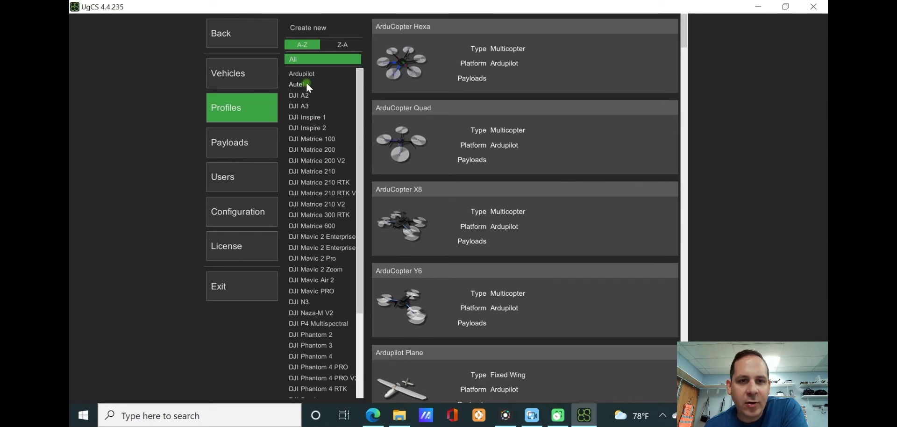
pyautogui.scroll(-2, 309, 142)
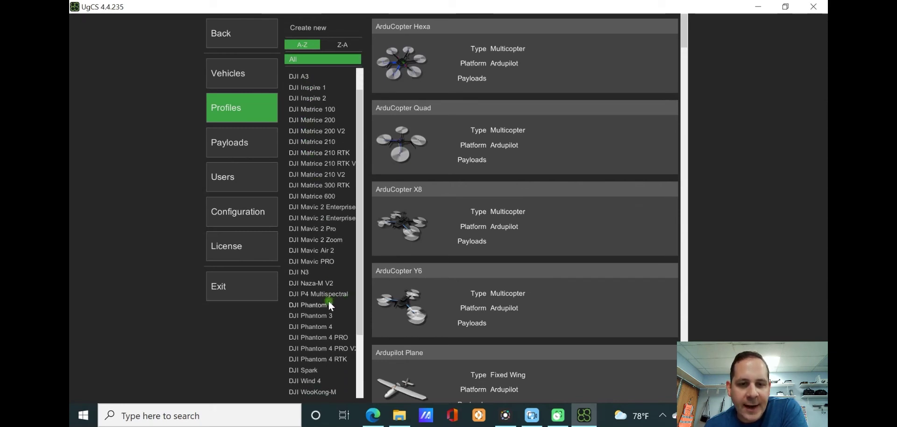
pyautogui.scroll(-2, 328, 300)
pyautogui.scroll(-1, 328, 307)
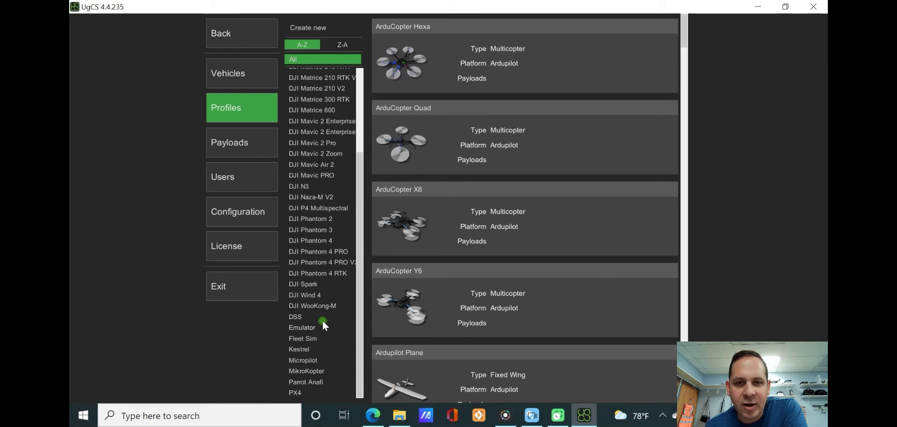
pyautogui.scroll(4, 324, 317)
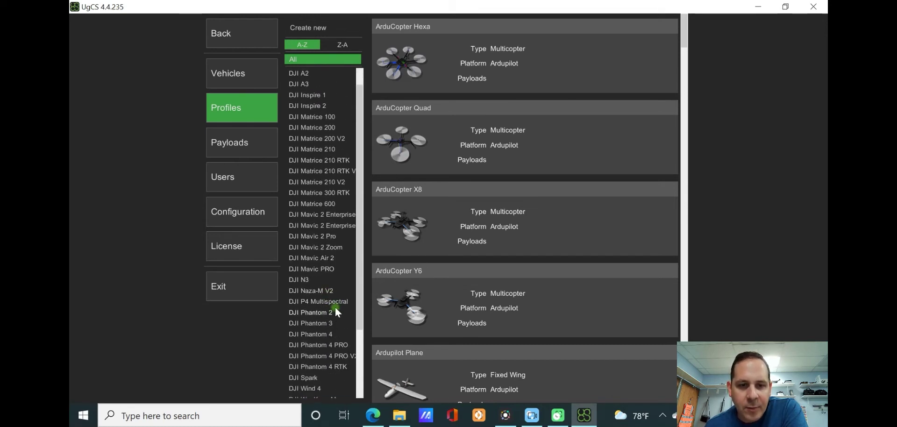
# Filter the profiles to DJI Mavic PRO and show the full details of that profile.
pyautogui.click(327, 270)
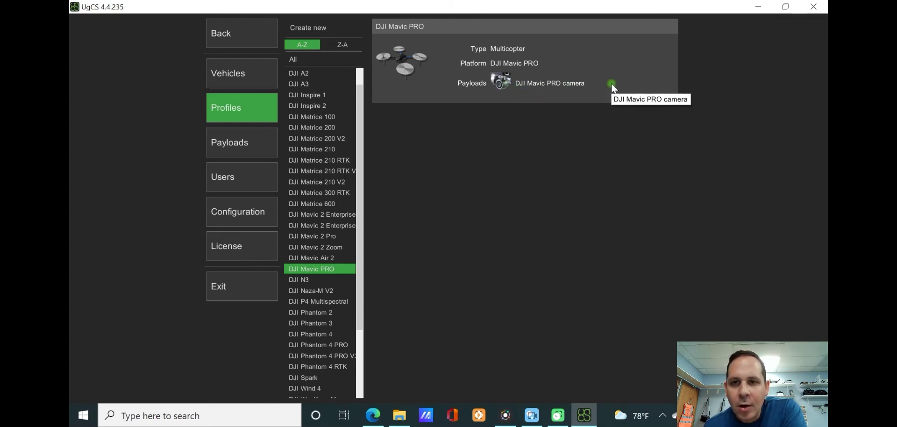
pyautogui.click(615, 50)
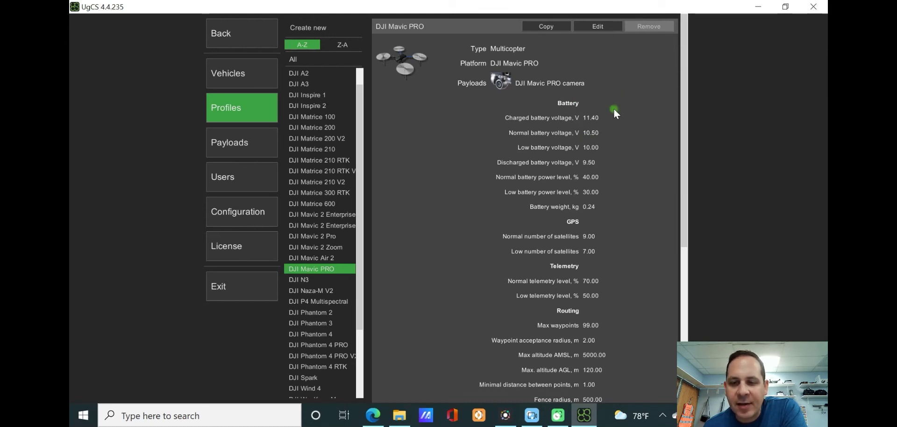
pyautogui.scroll(-1, 615, 111)
pyautogui.scroll(1, 611, 102)
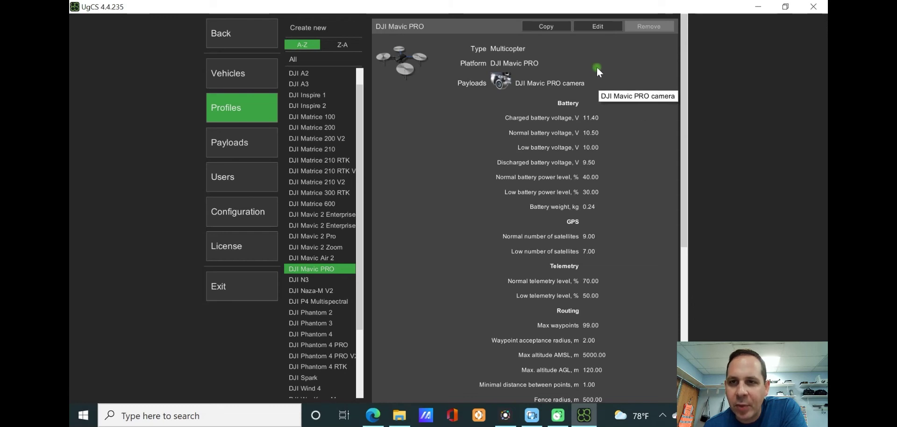
# Open the DJI Mavic PRO profile for editing and examine its battery, GPS, telemetry and routing parameters.
pyautogui.click(602, 27)
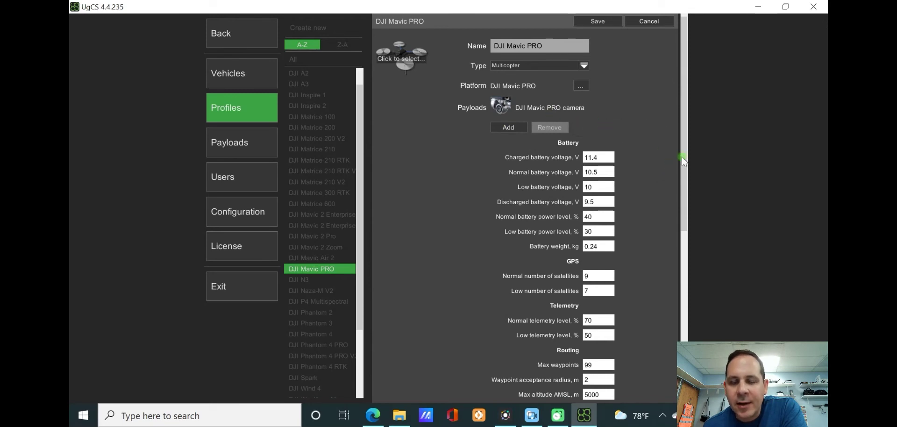
pyautogui.scroll(-1, 642, 198)
pyautogui.scroll(-1, 642, 193)
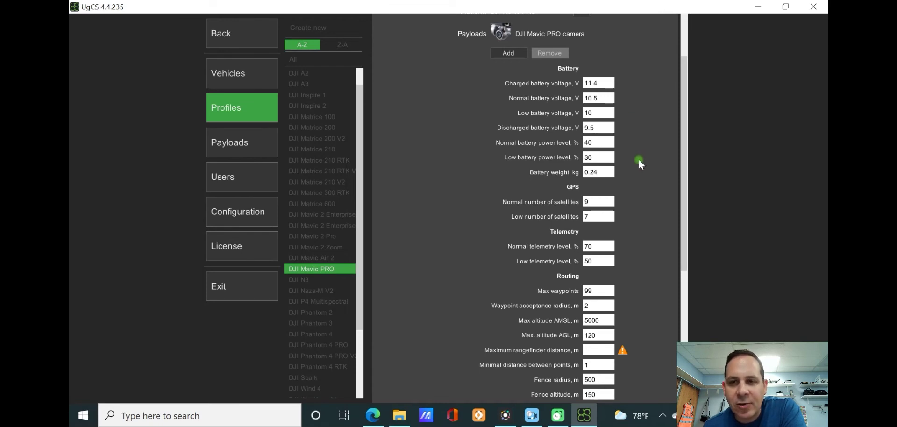
pyautogui.scroll(-4, 639, 159)
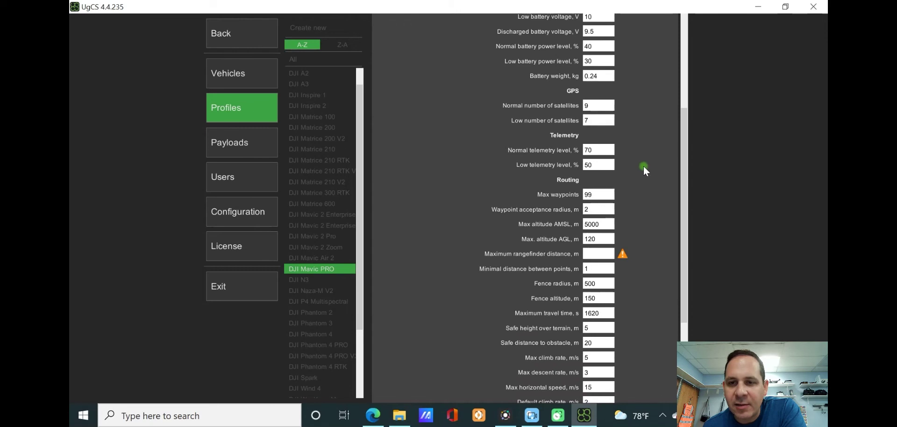
pyautogui.scroll(-2, 643, 164)
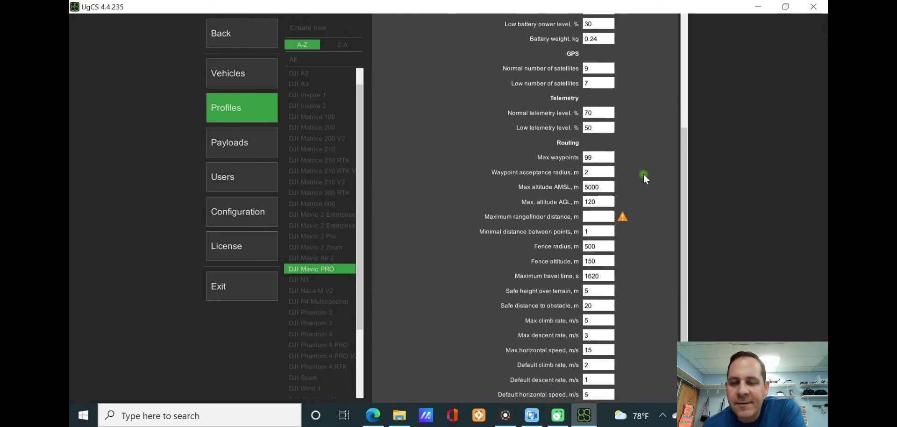
pyautogui.scroll(-2, 643, 171)
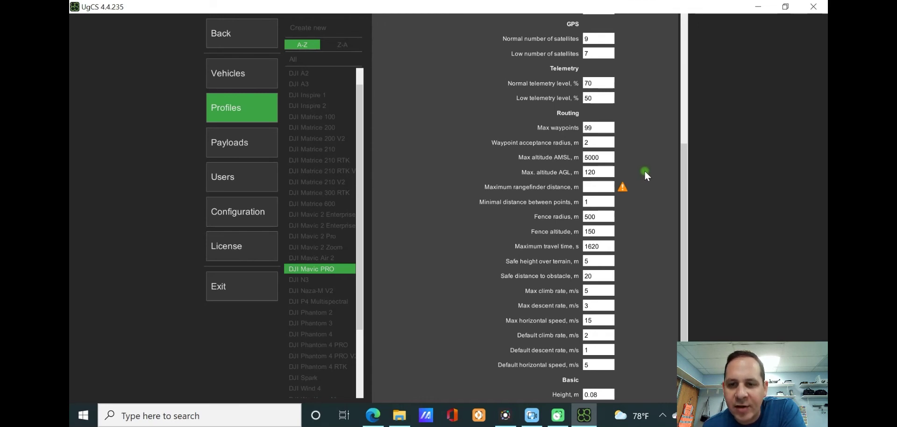
pyautogui.scroll(7, 644, 169)
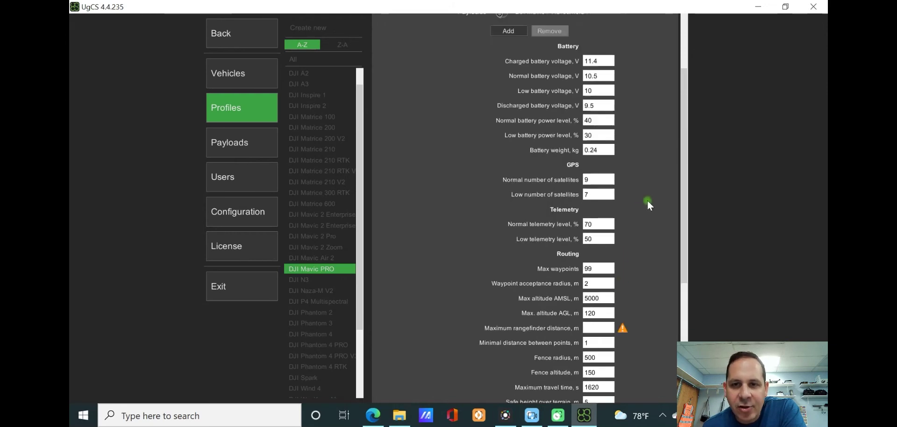
pyautogui.scroll(2, 648, 206)
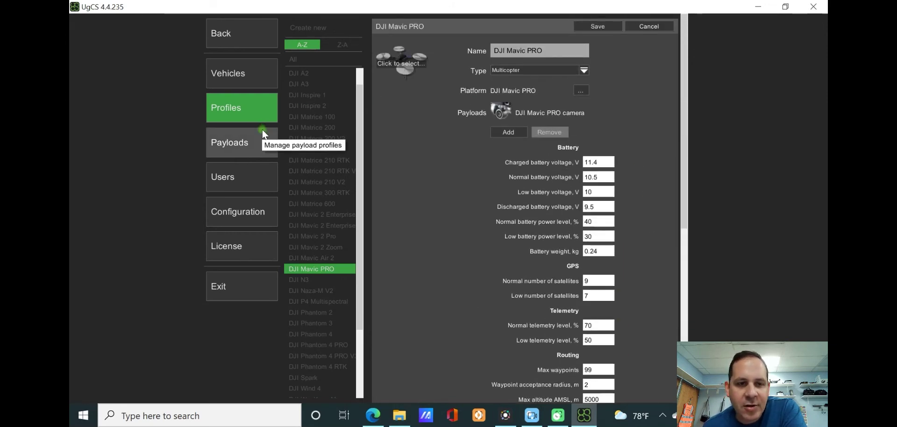
# Leave the DJI Mavic PRO profile without saving and set the measurement units to Imperial in the configuration.
pyautogui.click(233, 213)
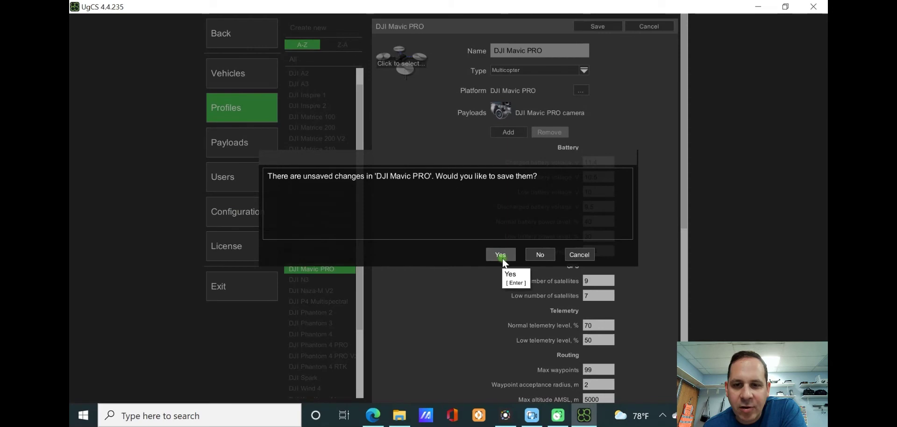
pyautogui.click(551, 258)
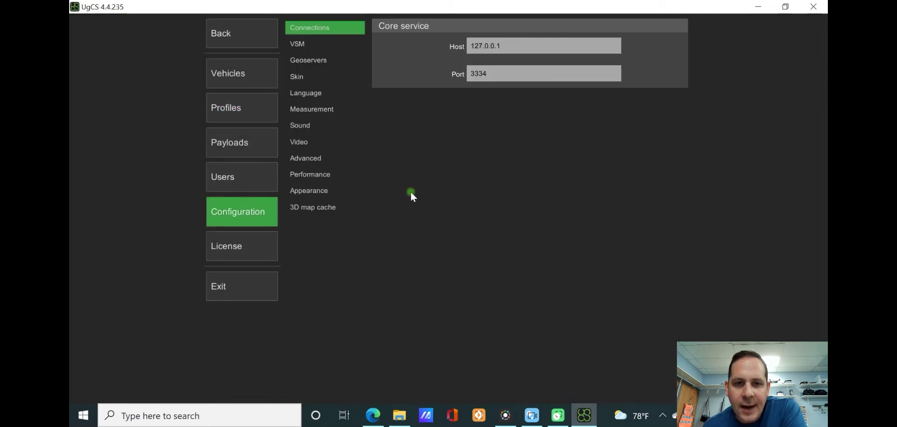
pyautogui.click(320, 110)
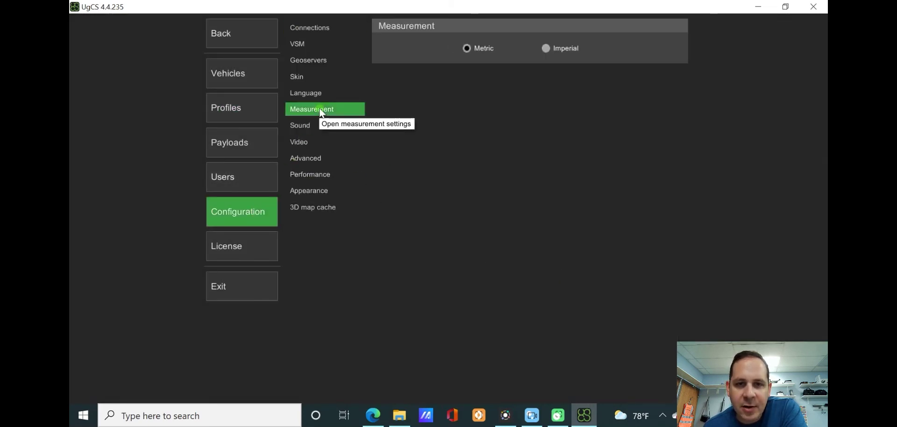
pyautogui.click(547, 49)
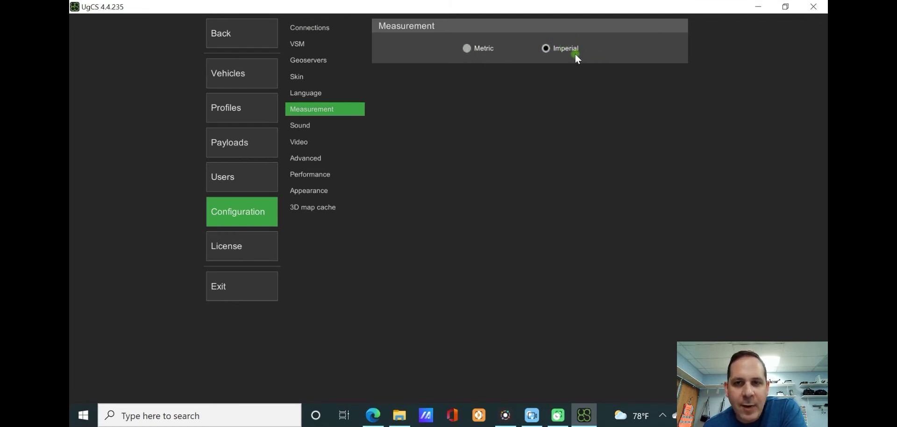
# Return to the vehicle profiles and display the DJI Mavic PRO profile to check its parameters in imperial units.
pyautogui.click(240, 110)
pyautogui.scroll(-3, 301, 304)
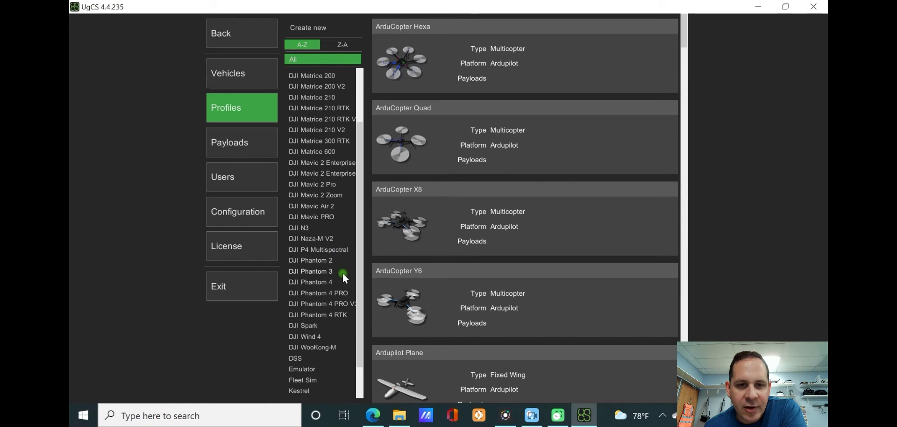
pyautogui.click(320, 217)
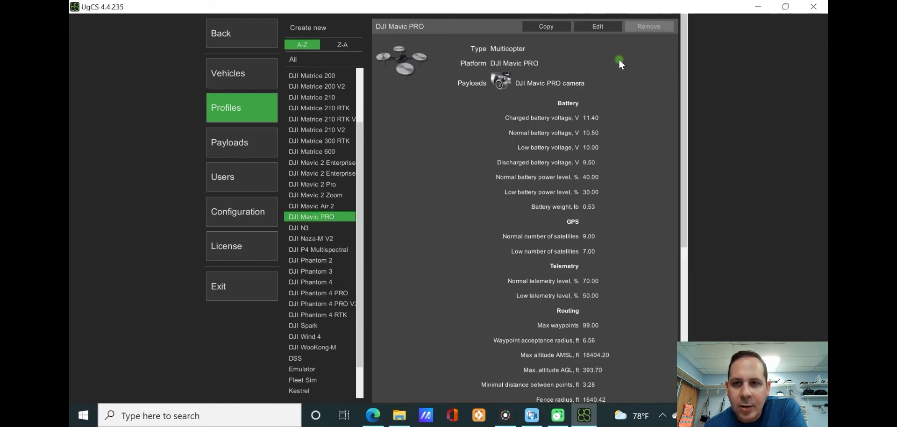
# Edit the DJI Mavic PRO profile, setting the fence radius to 5000 ft and the fence altitude to 400 ft.
pyautogui.click(599, 27)
pyautogui.scroll(-1, 660, 171)
pyautogui.scroll(-4, 661, 173)
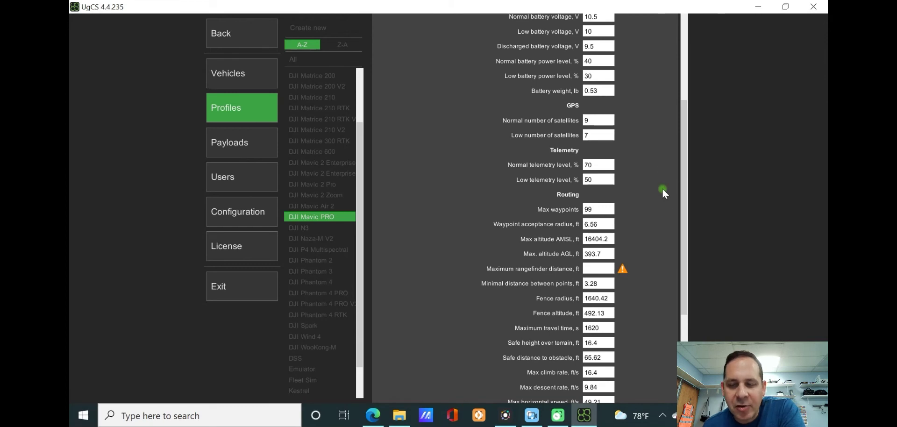
pyautogui.scroll(-1, 649, 231)
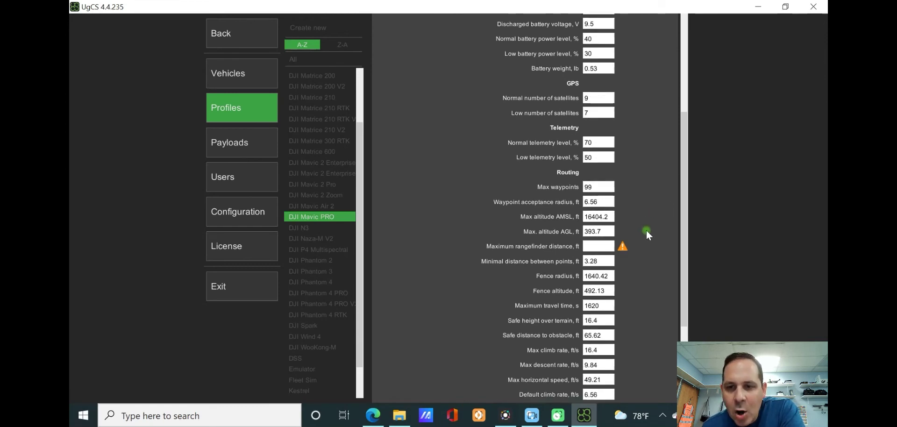
pyautogui.scroll(-1, 649, 248)
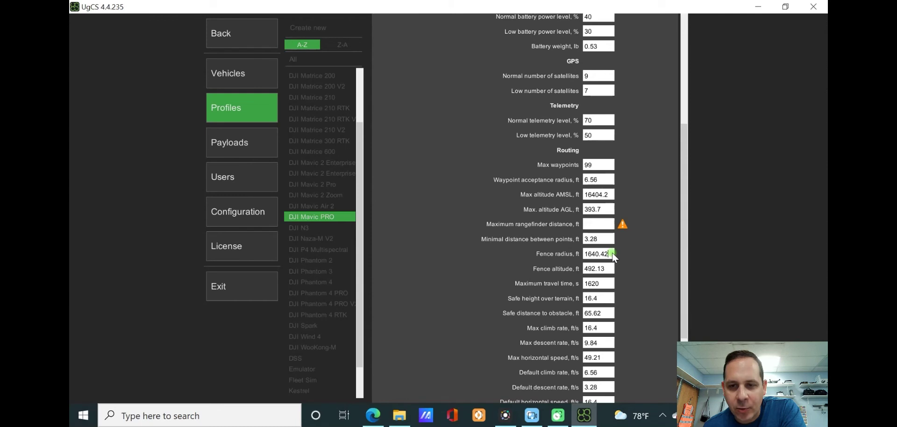
pyautogui.moveTo(613, 254); pyautogui.dragTo(564, 253)
pyautogui.write('5000')
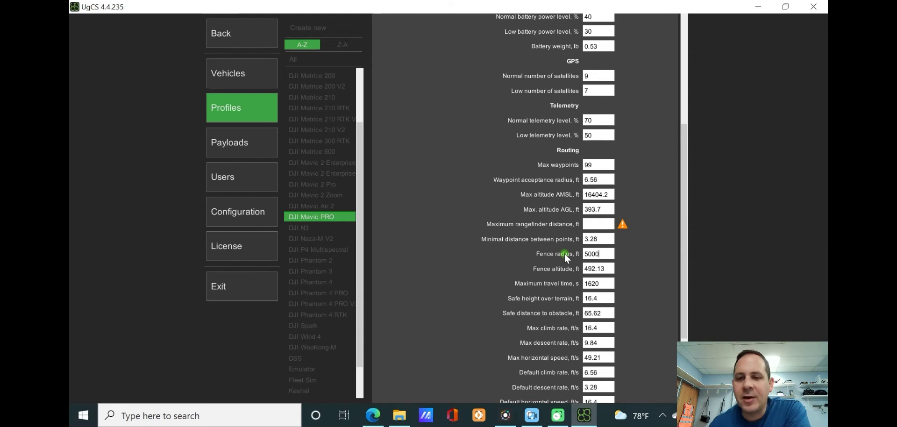
pyautogui.click(590, 254)
pyautogui.click(596, 253)
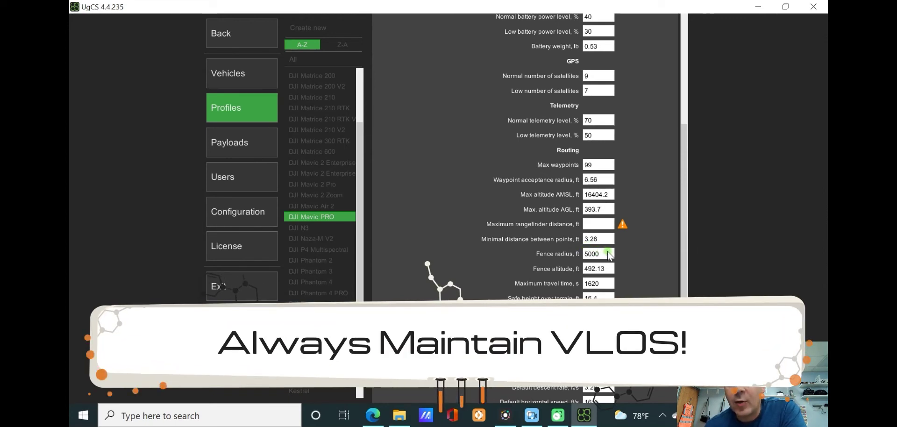
pyautogui.moveTo(599, 271); pyautogui.dragTo(571, 270)
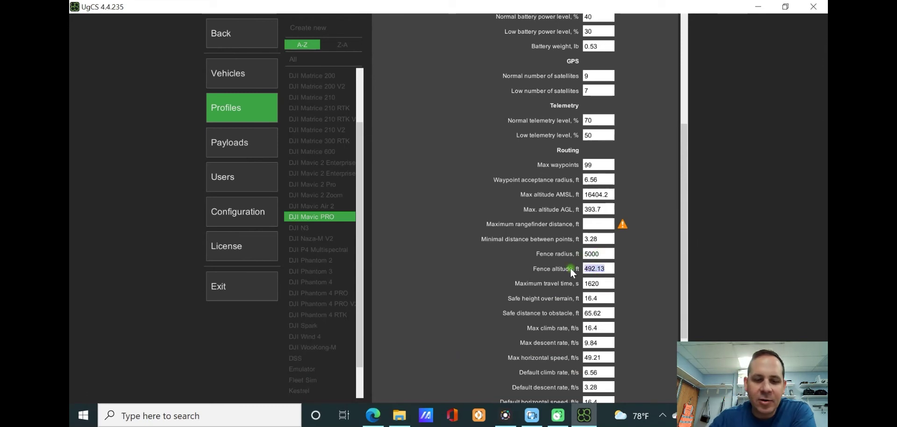
pyautogui.write('400')
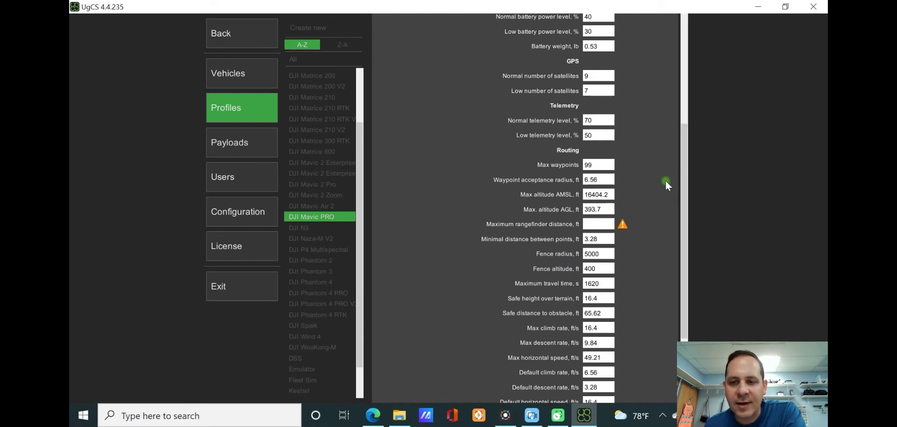
# Review the remaining routing, basic and GPS parameters and save the DJI Mavic PRO profile.
pyautogui.scroll(-2, 666, 179)
pyautogui.scroll(-1, 665, 177)
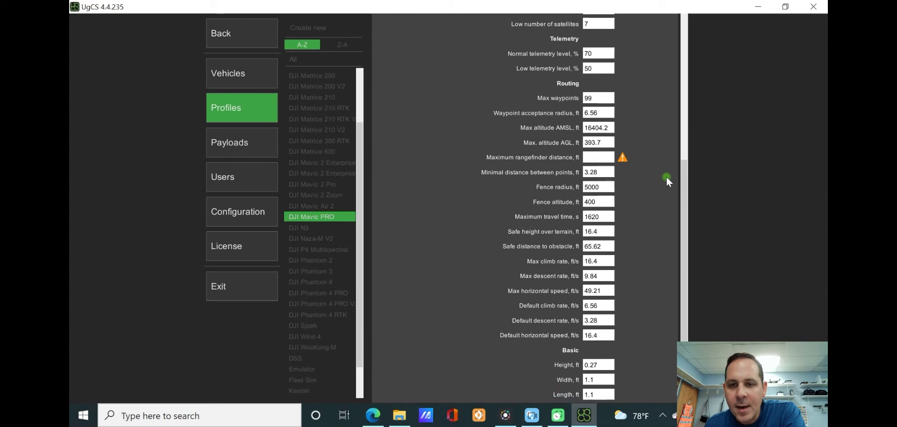
pyautogui.scroll(-2, 662, 246)
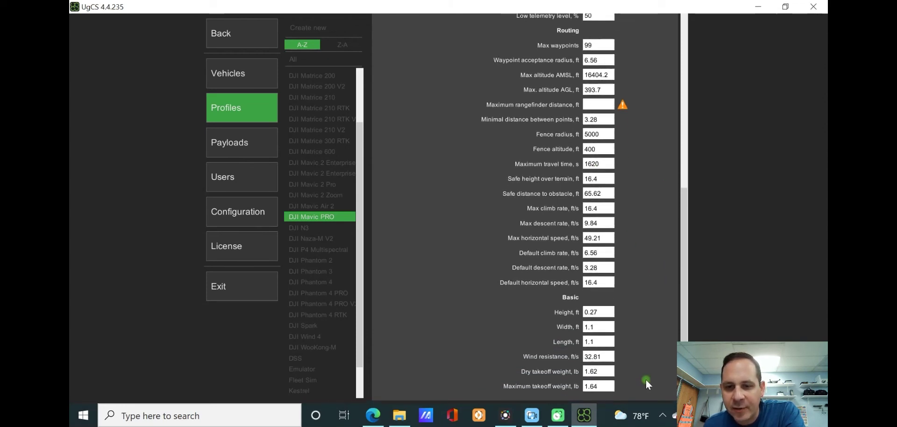
pyautogui.scroll(3, 646, 374)
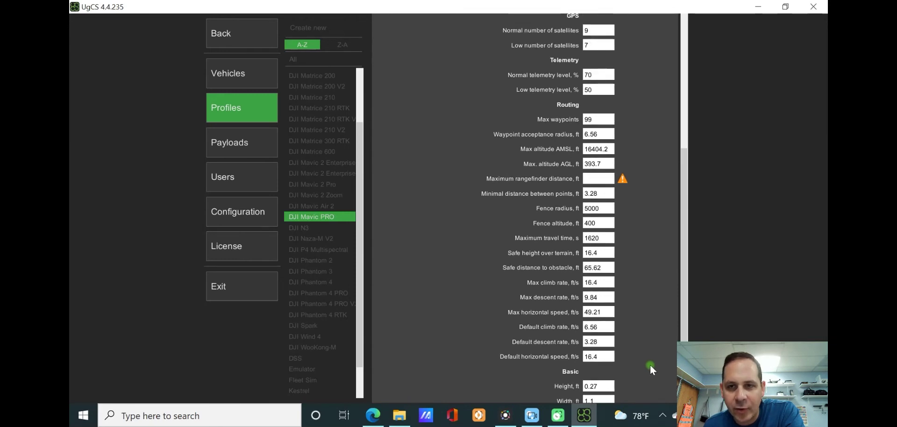
pyautogui.scroll(3, 652, 360)
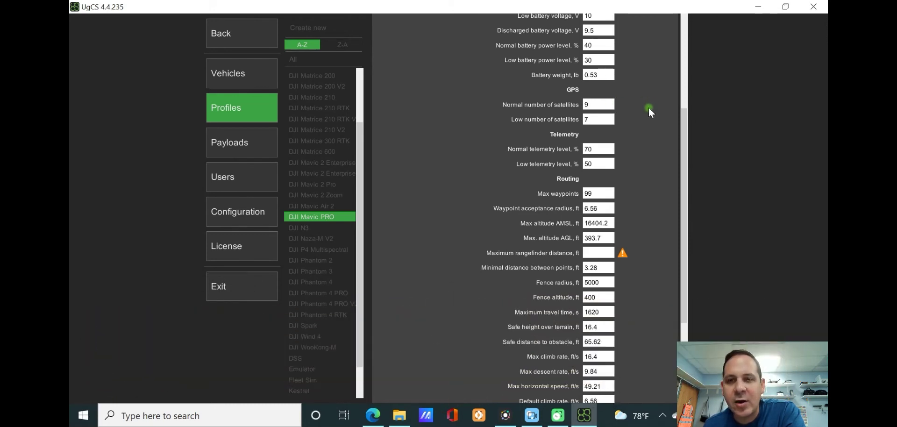
pyautogui.click(602, 107)
pyautogui.click(634, 108)
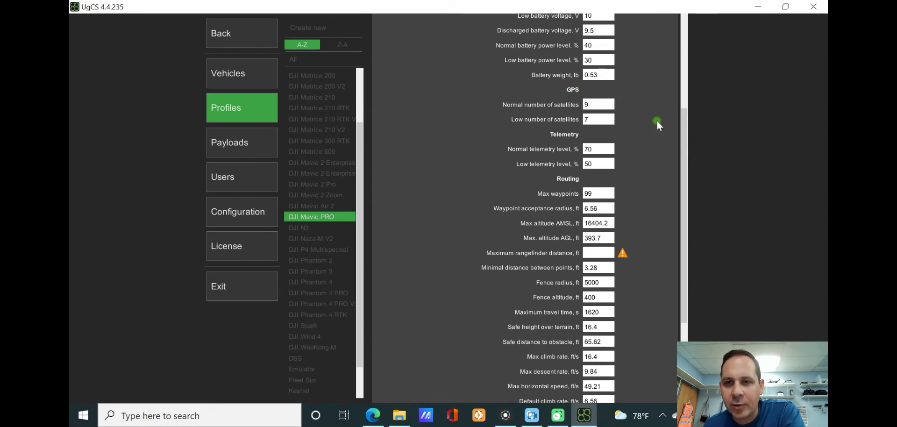
pyautogui.scroll(5, 645, 110)
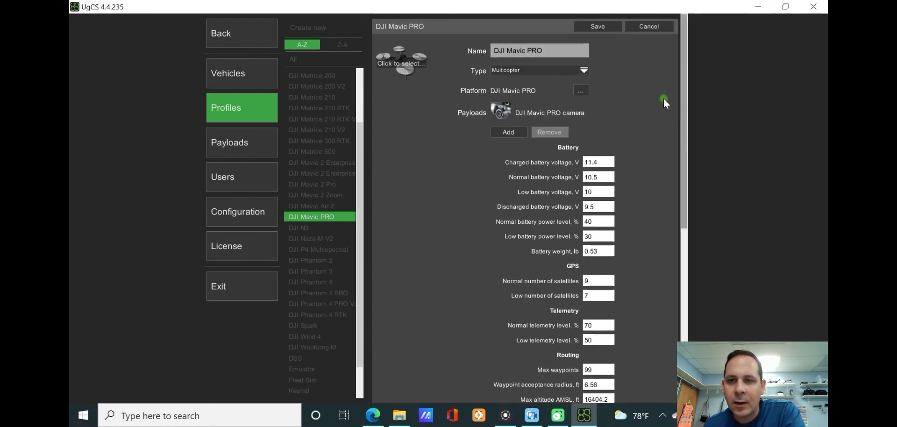
pyautogui.click(602, 23)
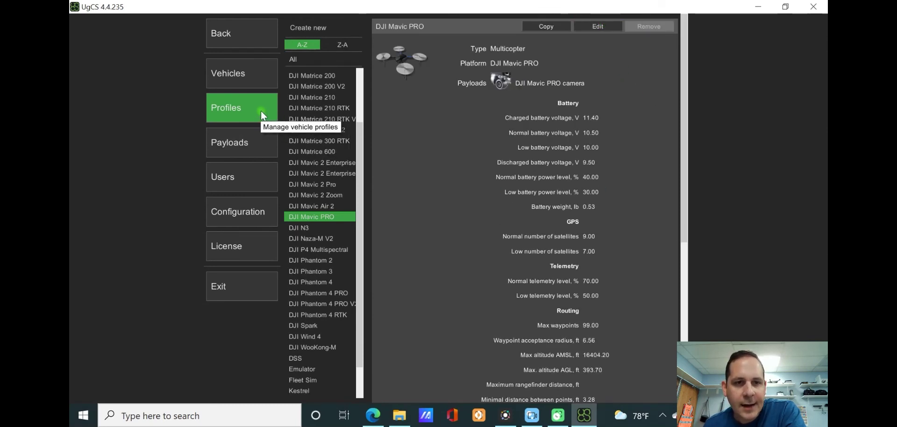
# Review the camera payload profiles, including the Canon 5D Mark II (24 mm) details, and view the list of user accounts.
pyautogui.click(257, 139)
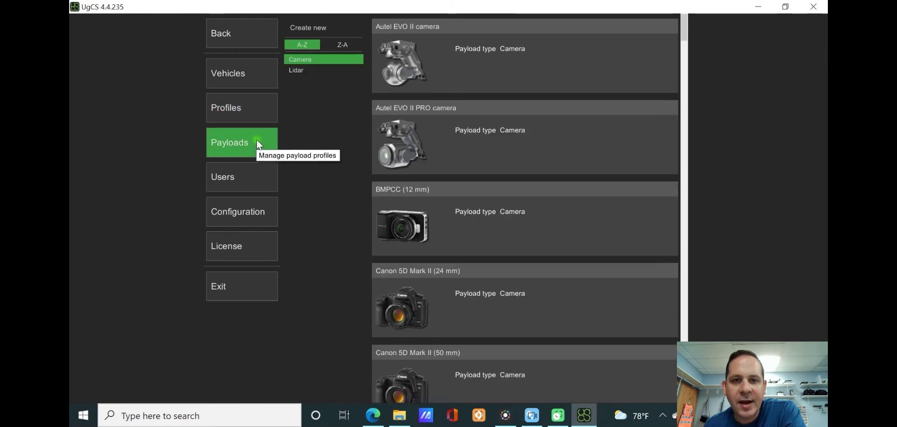
pyautogui.scroll(-5, 533, 136)
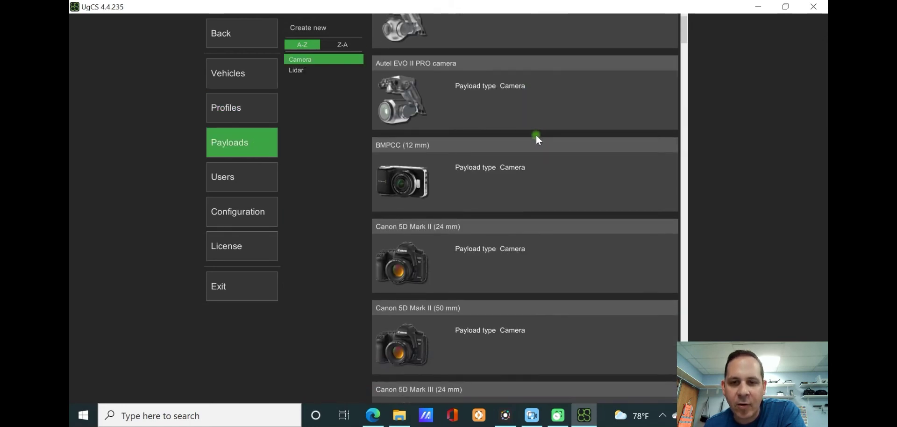
pyautogui.scroll(-3, 537, 123)
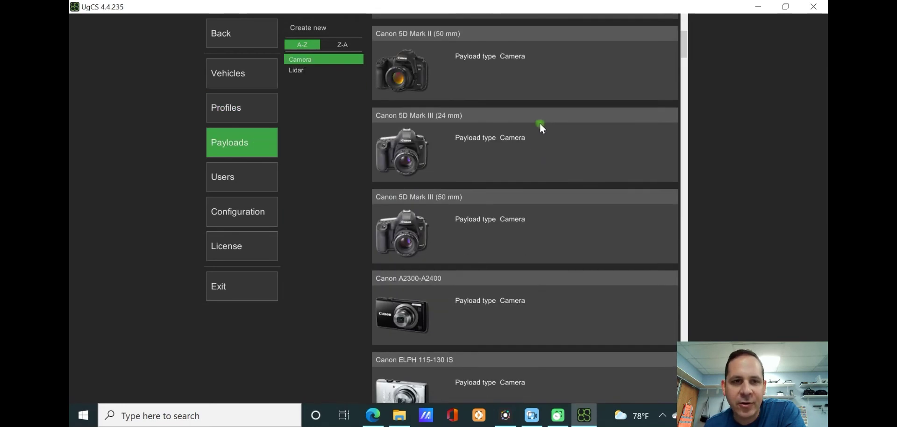
pyautogui.scroll(-2, 559, 125)
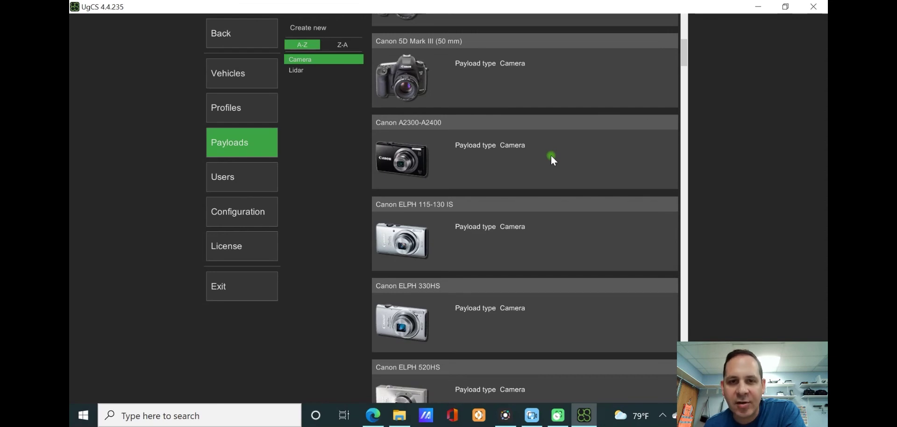
pyautogui.scroll(5, 561, 149)
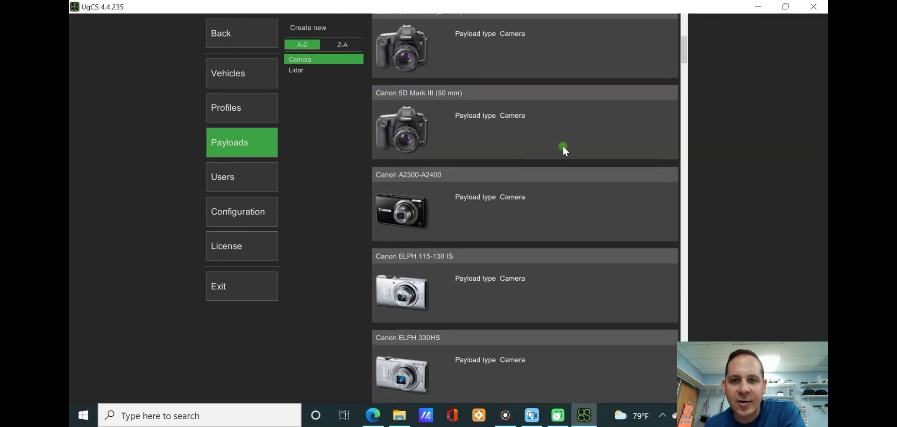
pyautogui.scroll(5, 549, 135)
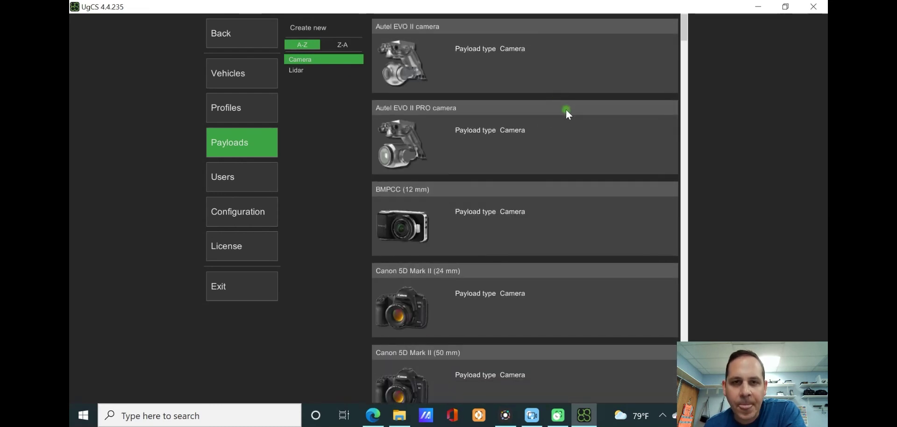
pyautogui.click(569, 295)
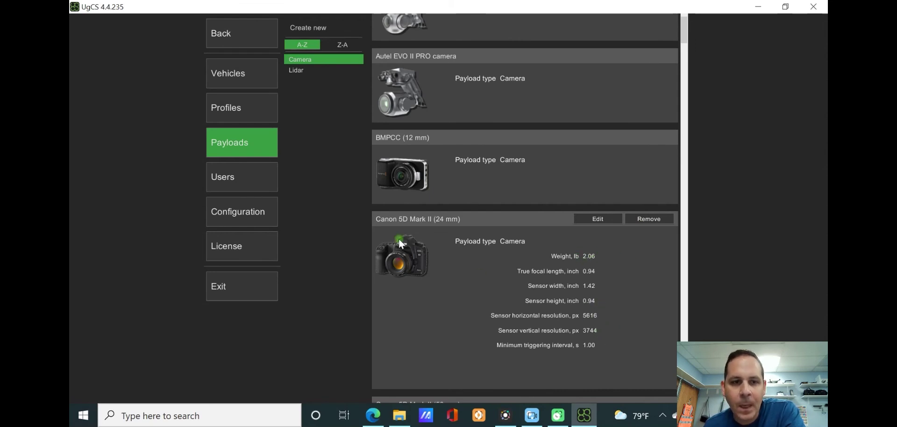
pyautogui.click(267, 178)
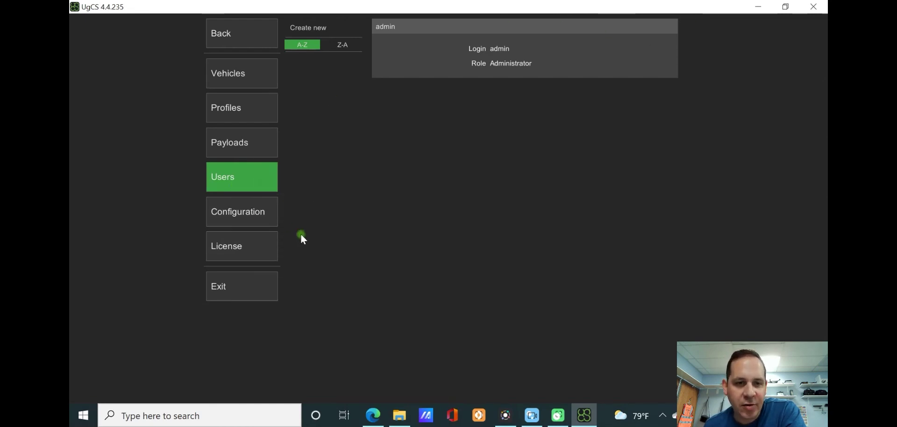
# Examine the core service connection, VSM and geoserver settings in the configuration.
pyautogui.click(255, 218)
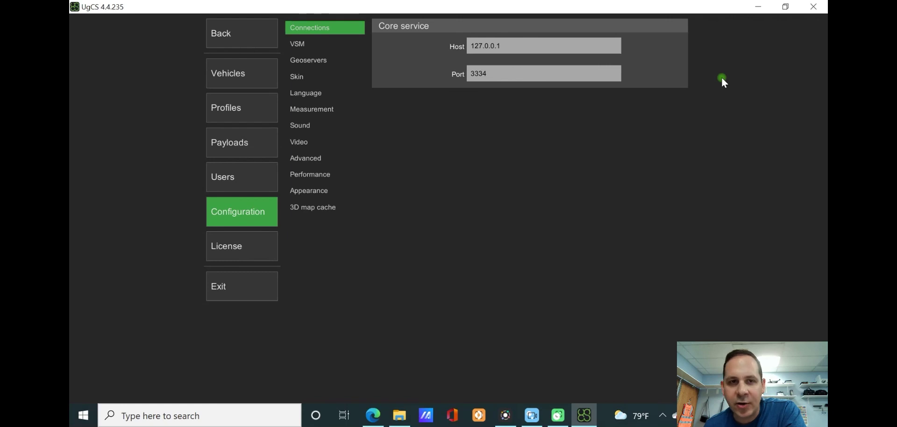
pyautogui.click(290, 46)
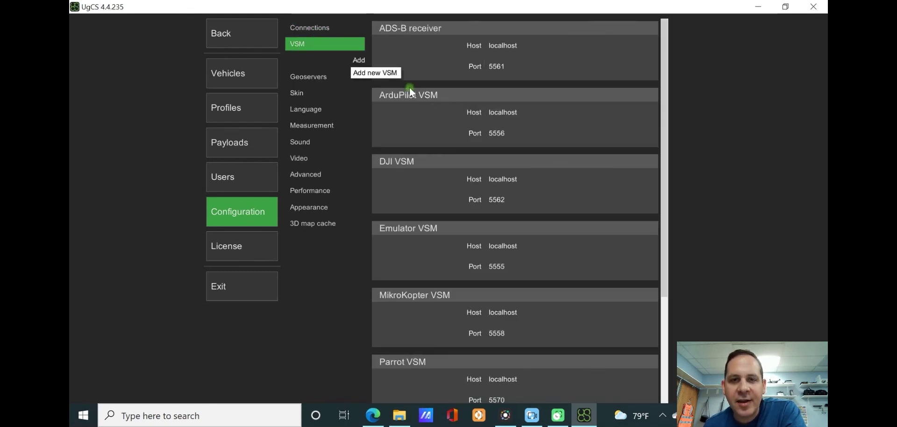
pyautogui.scroll(-1, 446, 118)
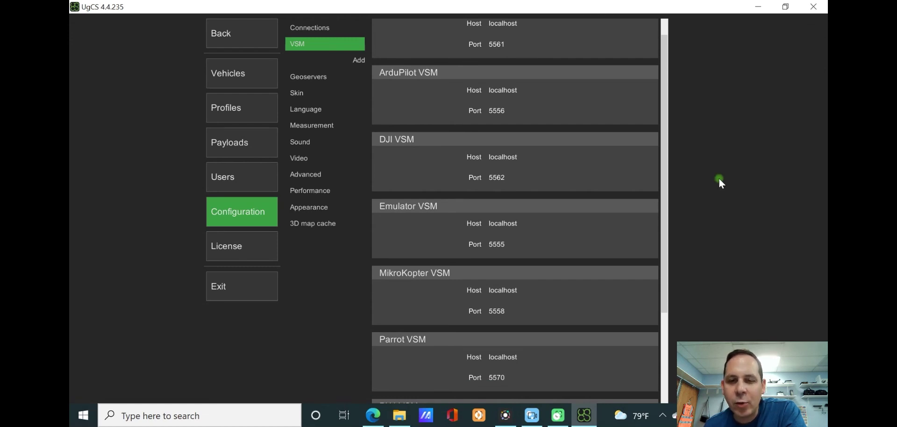
pyautogui.scroll(-1, 523, 279)
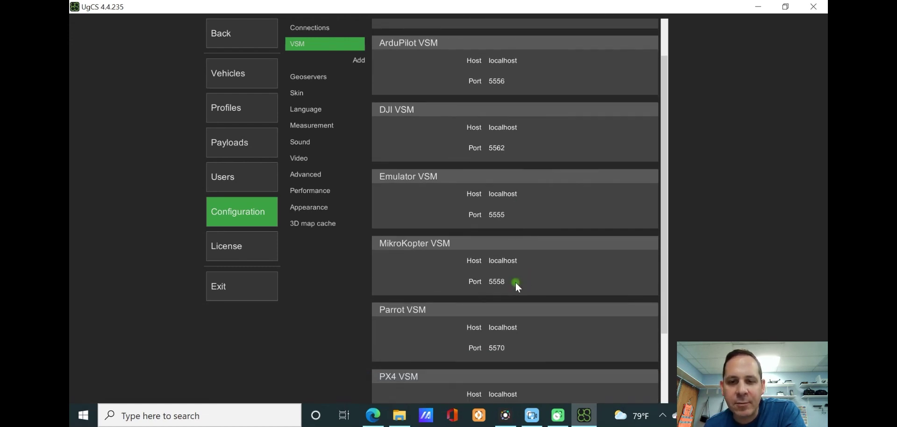
pyautogui.scroll(-1, 511, 351)
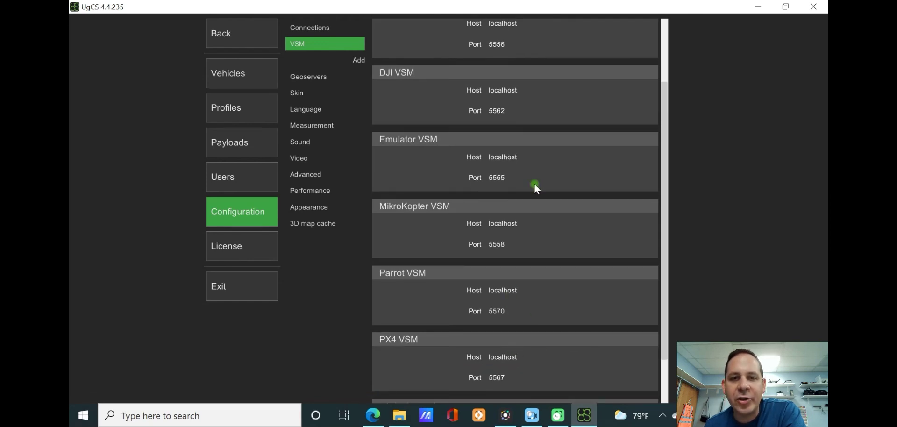
pyautogui.scroll(3, 567, 136)
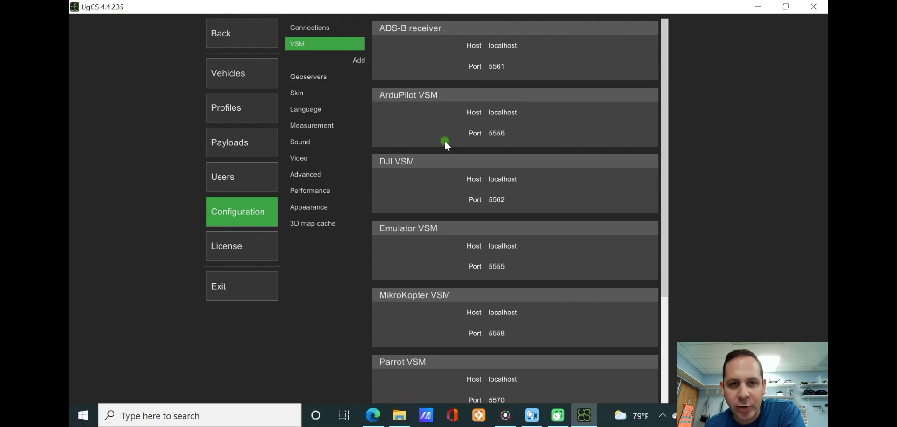
pyautogui.click(318, 76)
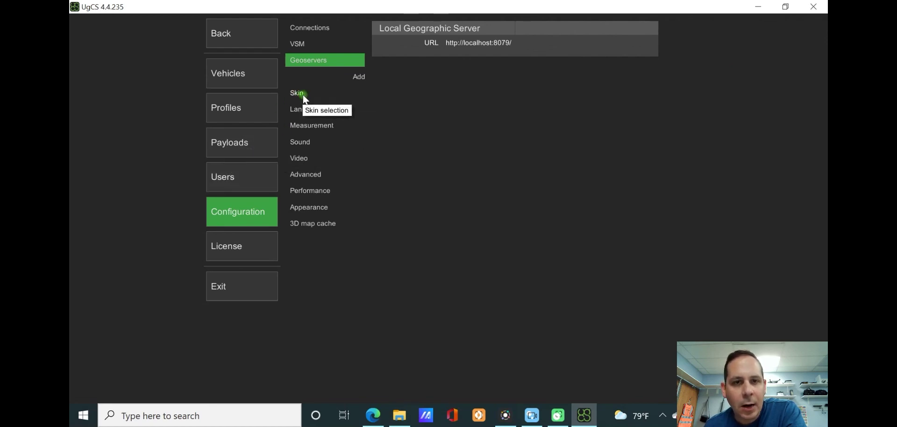
pyautogui.click(335, 64)
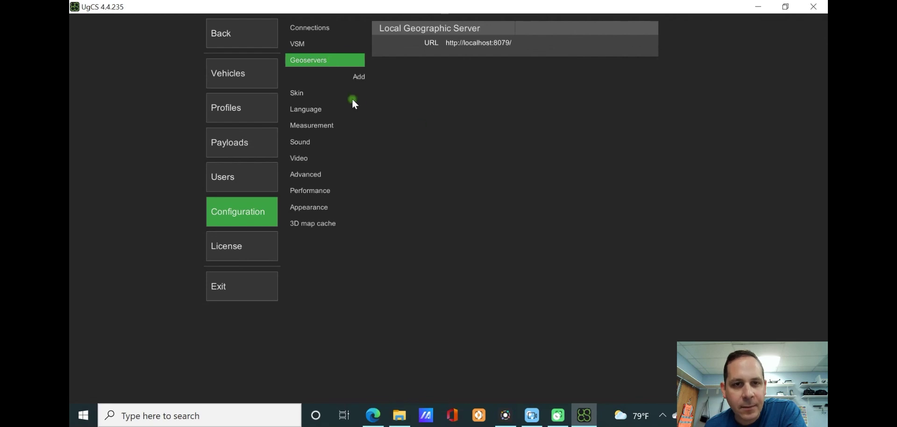
# Try the Classic and Khaki skins and switch back to the Default skin.
pyautogui.click(303, 94)
pyautogui.click(426, 75)
pyautogui.click(433, 98)
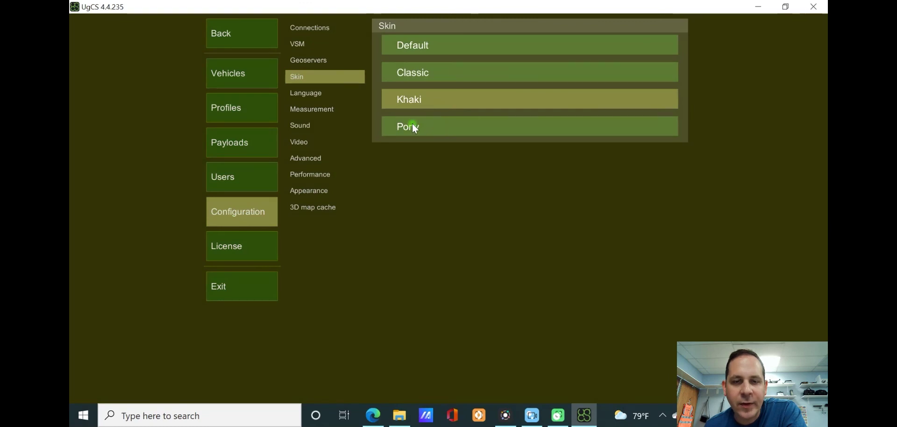
pyautogui.click(416, 47)
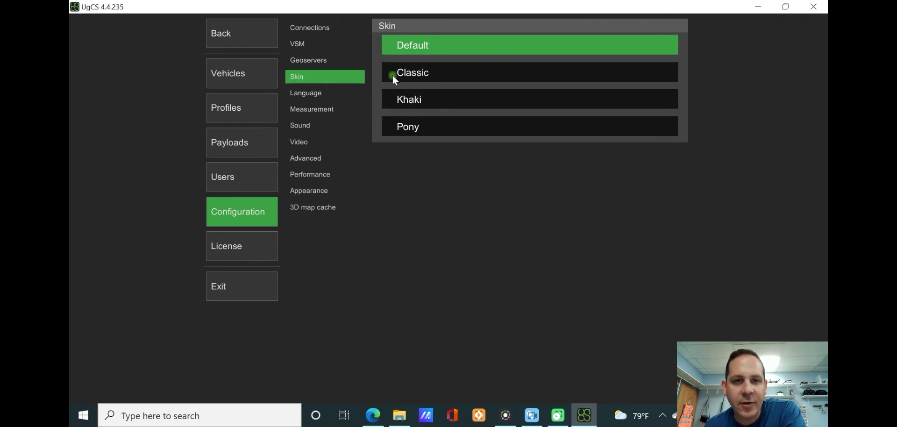
# Check the language, measurement and sound settings in the configuration.
pyautogui.click(316, 91)
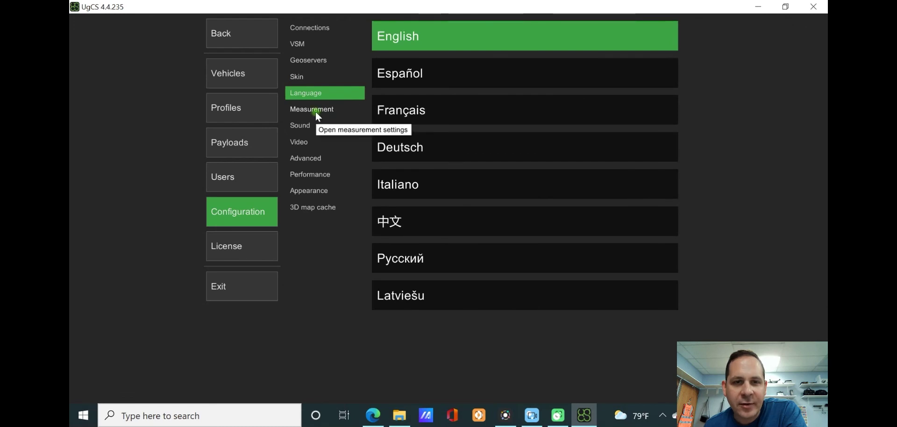
pyautogui.click(316, 110)
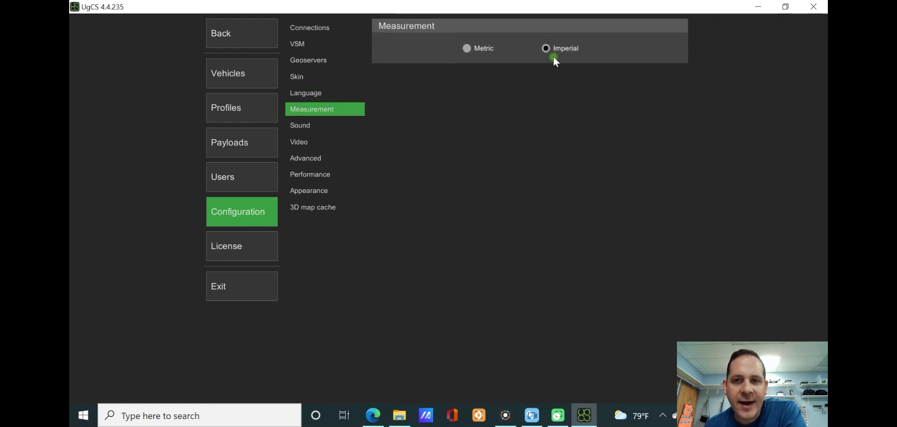
pyautogui.click(301, 124)
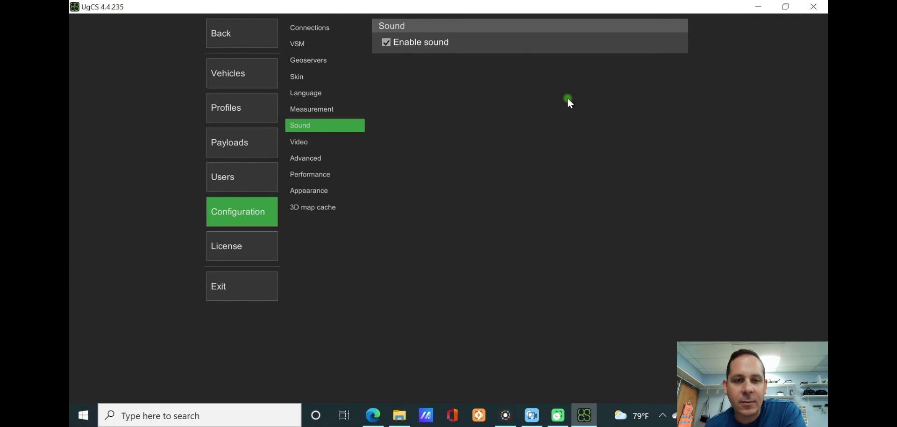
# Examine the video server, advanced KML export, performance, appearance and 3D map cache settings in the configuration.
pyautogui.click(299, 142)
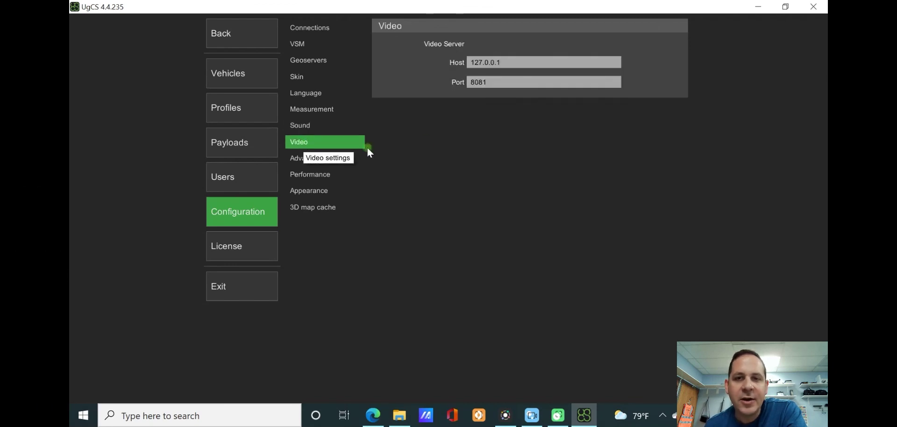
pyautogui.click(429, 61)
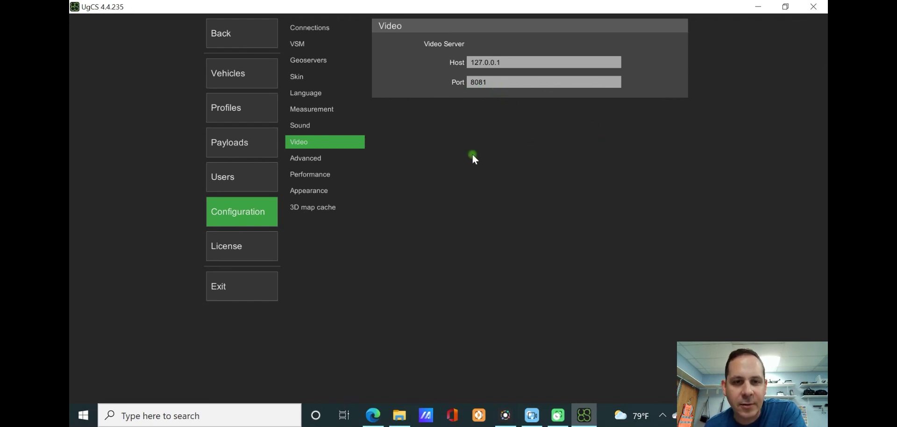
pyautogui.click(320, 159)
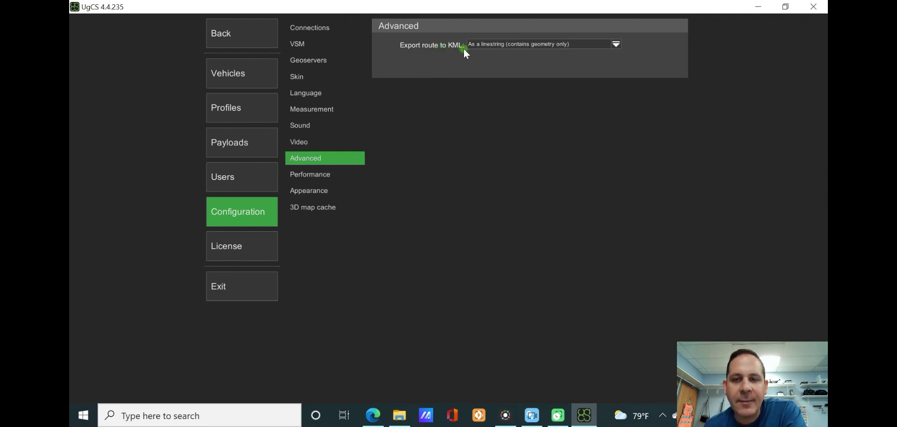
pyautogui.click(322, 175)
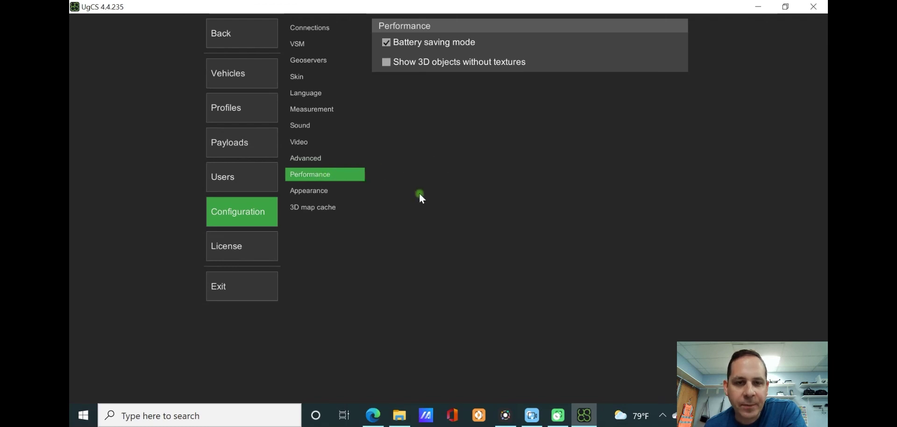
pyautogui.click(308, 190)
pyautogui.click(335, 211)
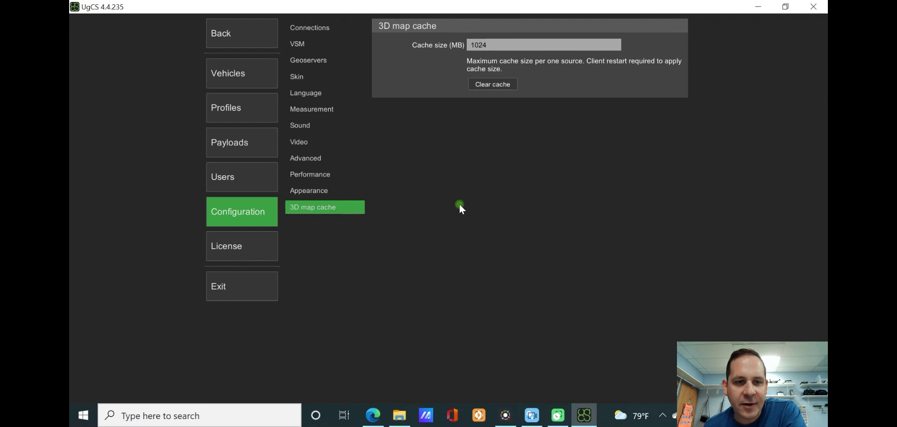
# Check the UgCS license status and return to the mission planning view.
pyautogui.click(252, 249)
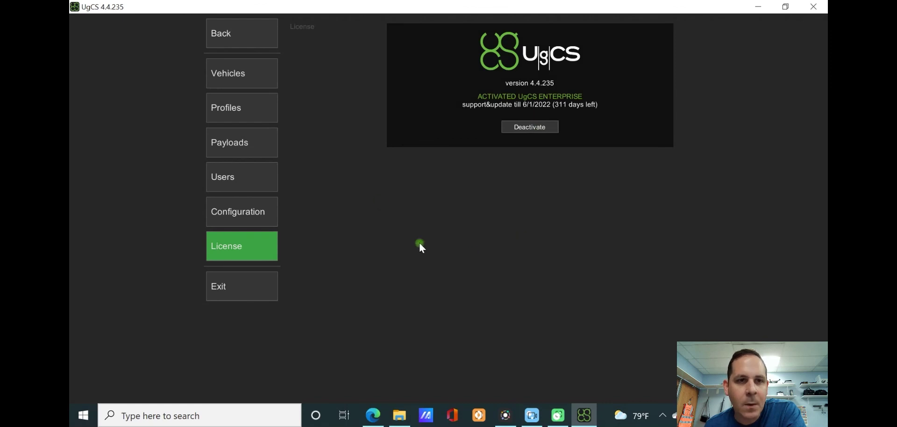
pyautogui.click(237, 35)
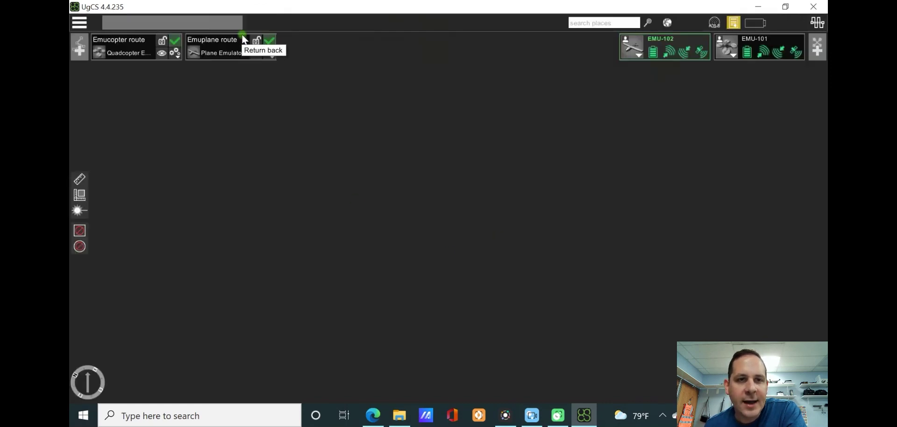